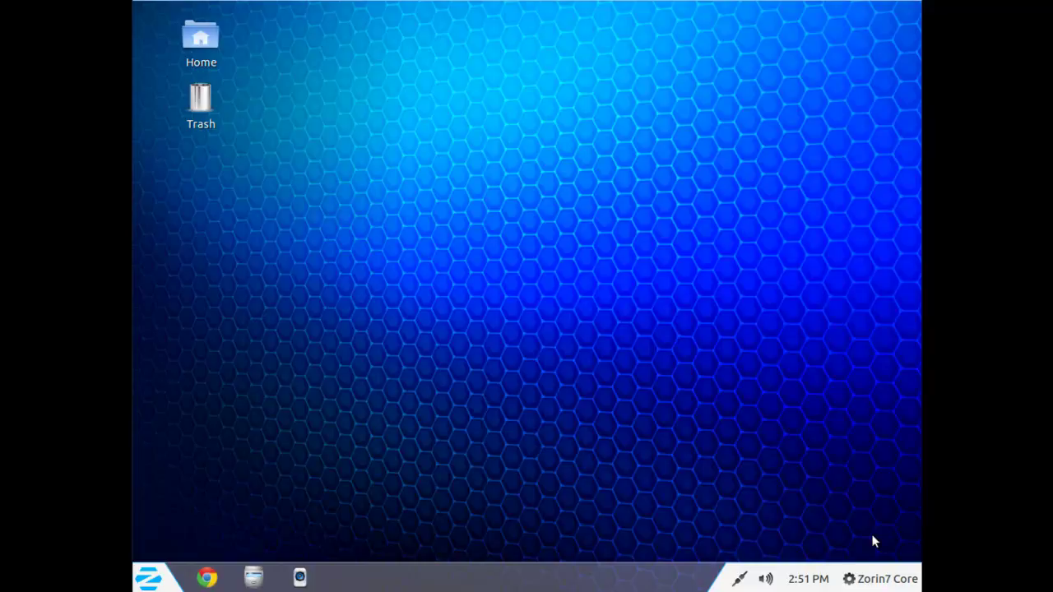
- Open Files and browse Windows Network into the KIMHOME workgroup
{"action": "left_click", "coordinate": [253, 579]}
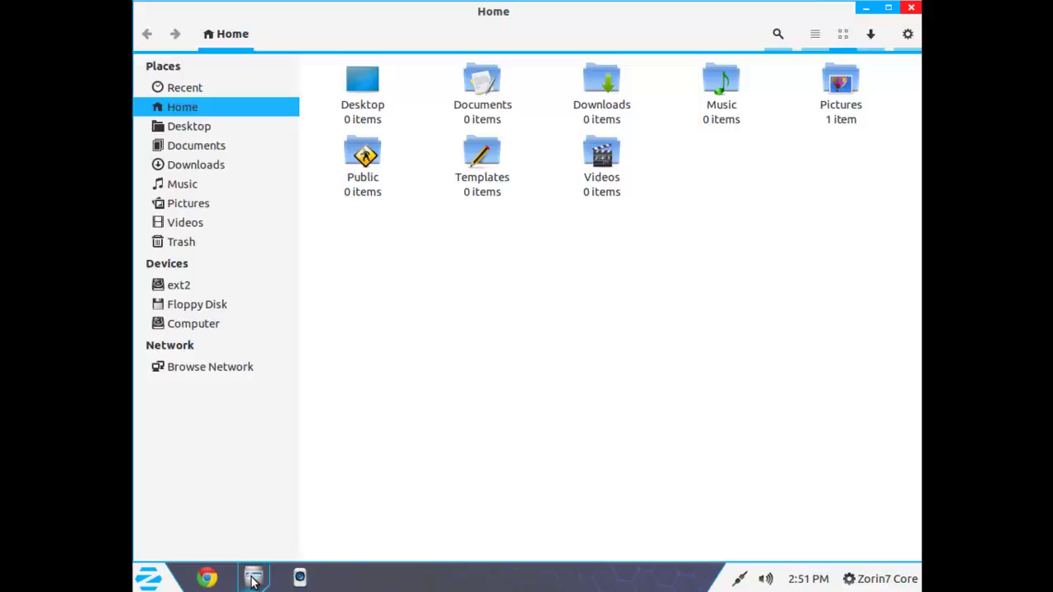
{"action": "left_click", "coordinate": [250, 374]}
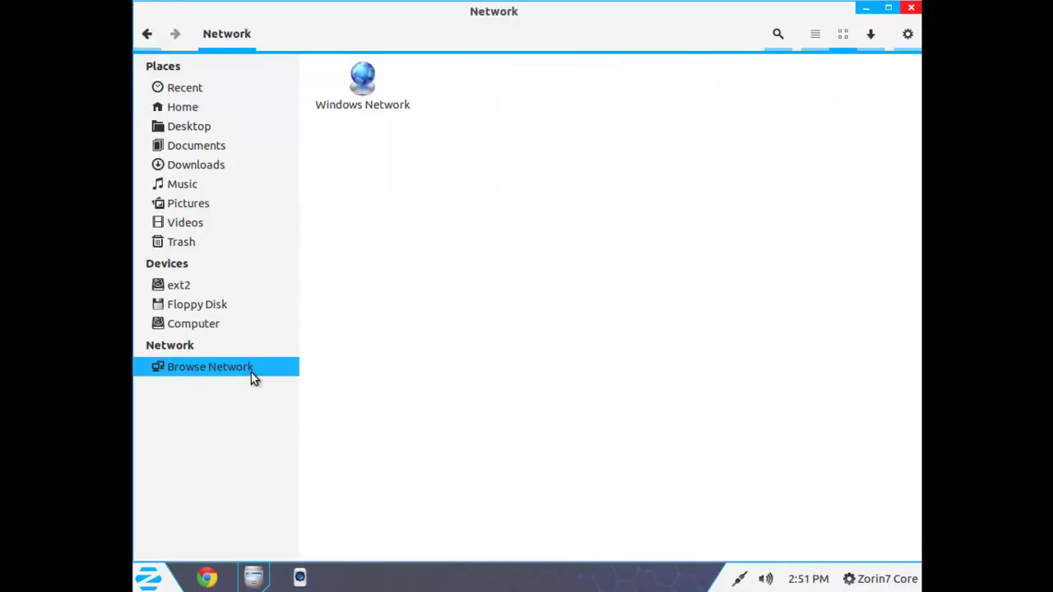
{"action": "left_click", "coordinate": [366, 82]}
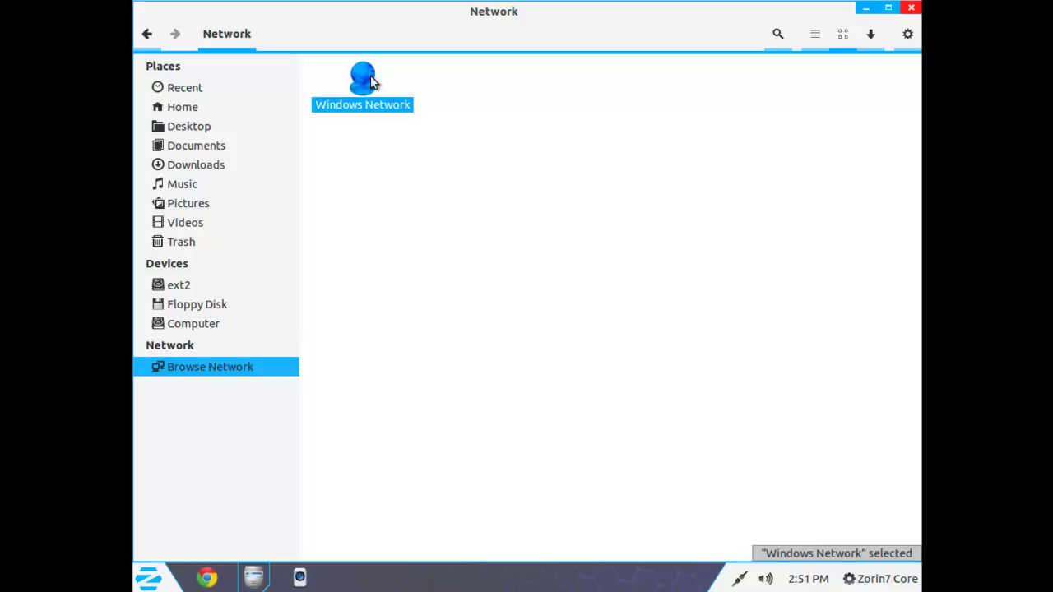
{"action": "double_click", "coordinate": [366, 82]}
{"action": "left_click", "coordinate": [371, 80]}
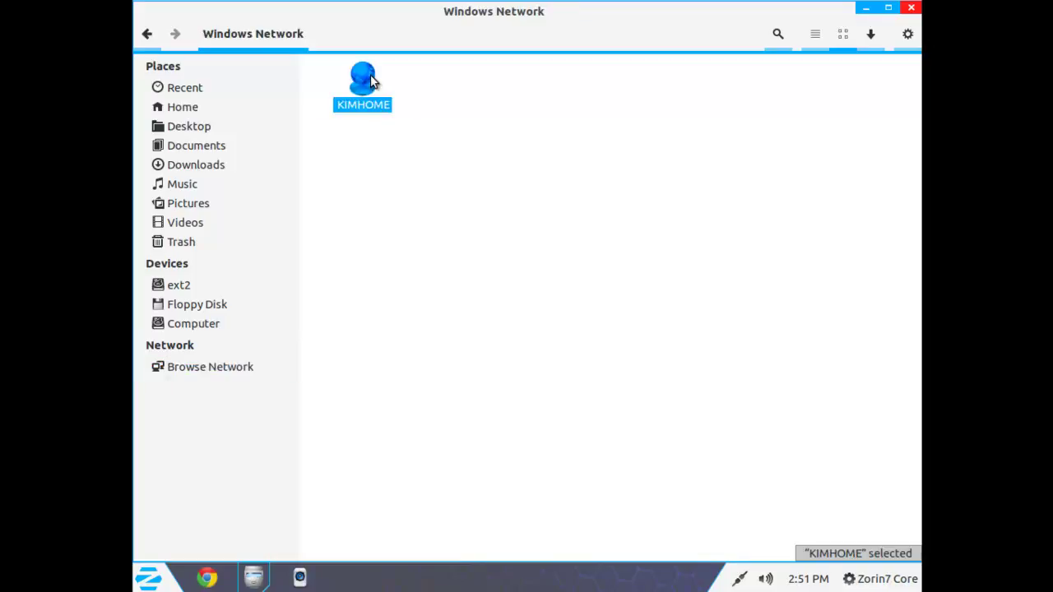
{"action": "double_click", "coordinate": [370, 80]}
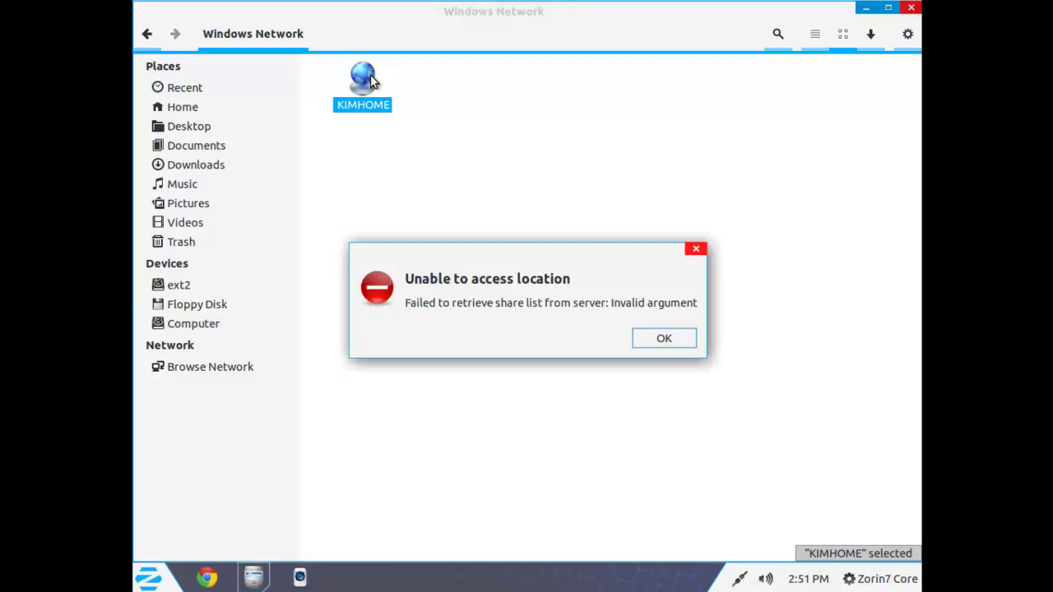
- Dismiss the access error and connect to the server at smb://barney
{"action": "left_click", "coordinate": [644, 339]}
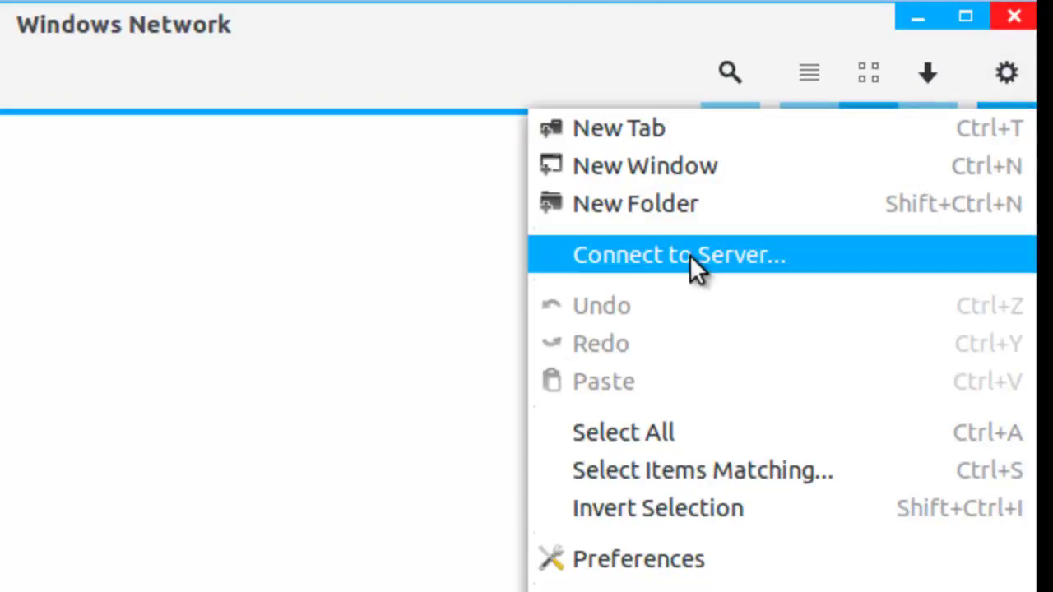
{"action": "left_click", "coordinate": [808, 253]}
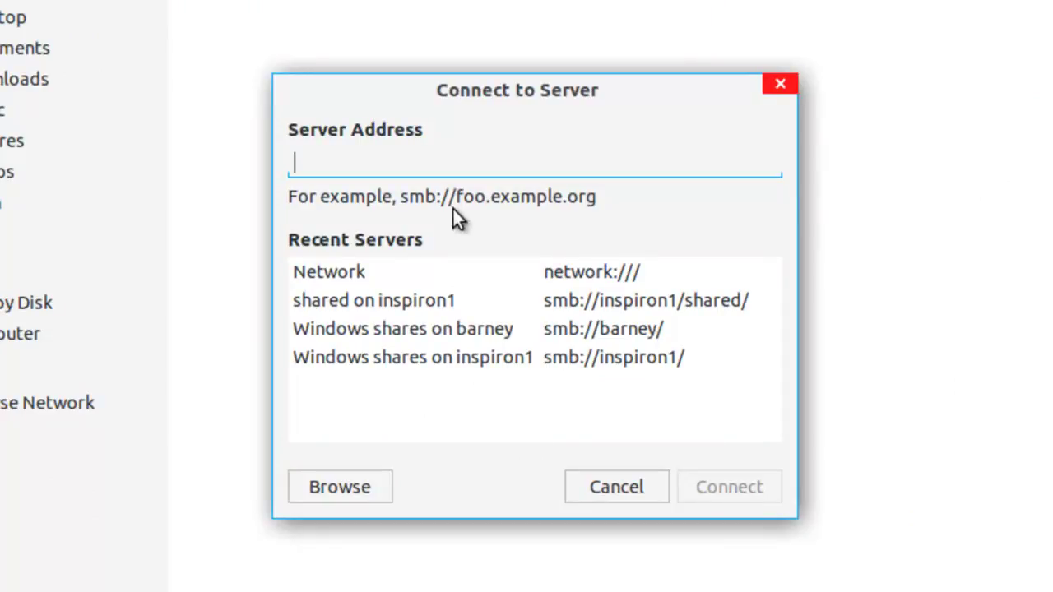
{"action": "type", "text": "s"}
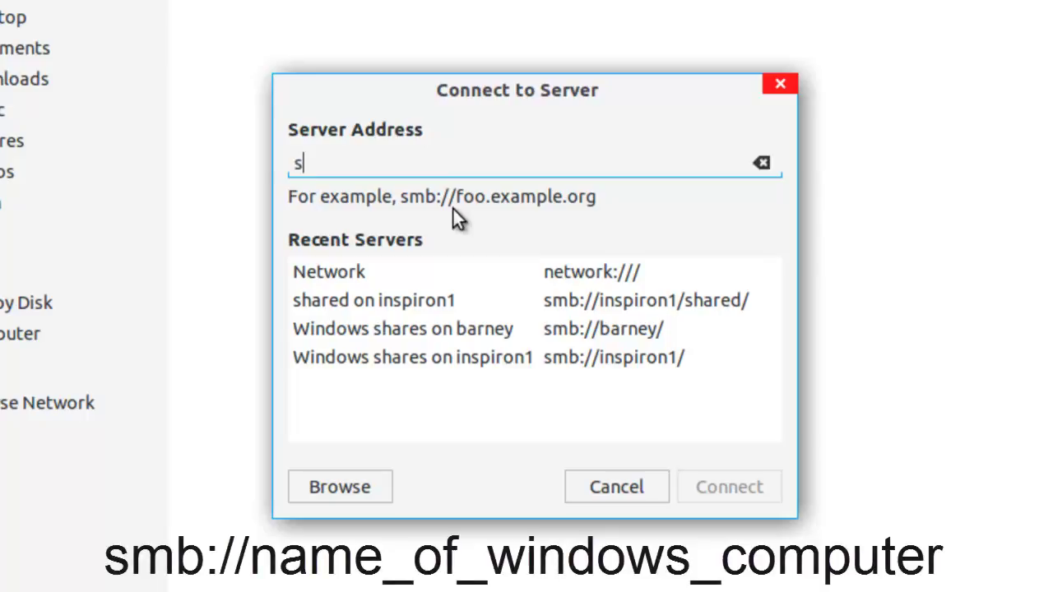
{"action": "type", "text": "mb://"}
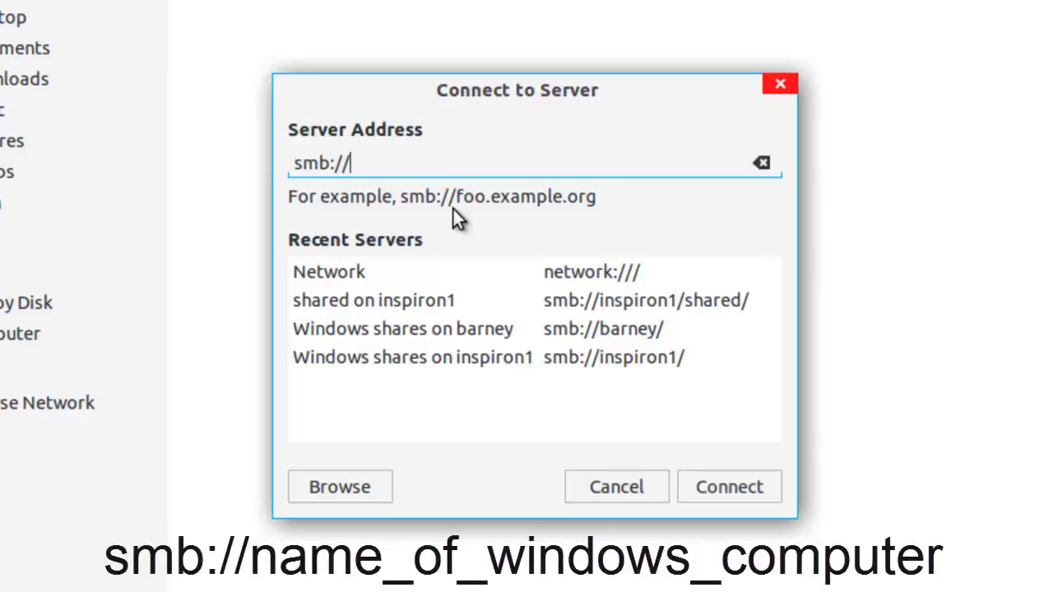
{"action": "type", "text": "barney"}
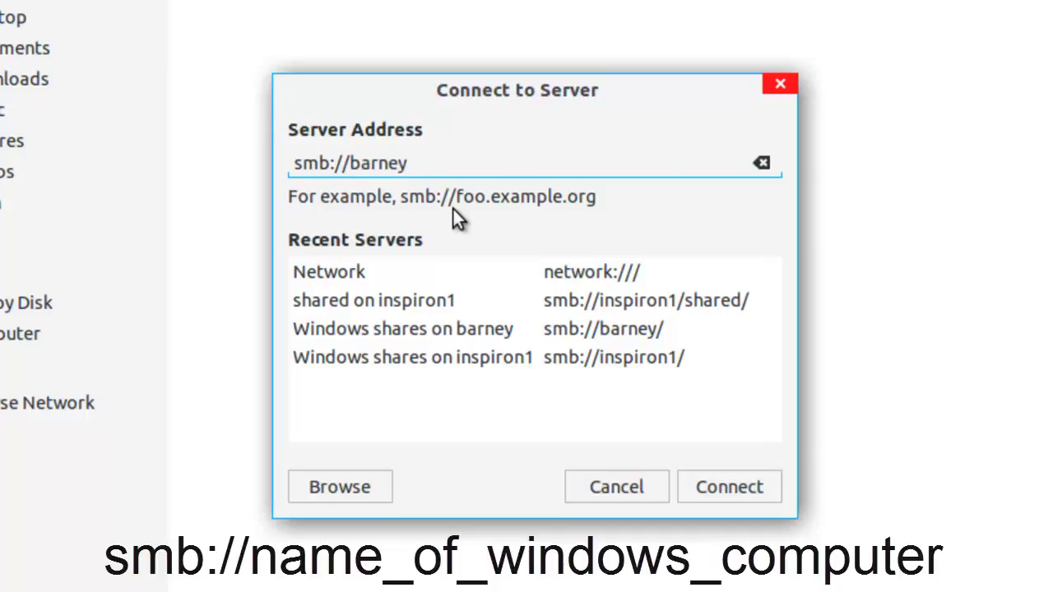
{"action": "key", "text": "Return"}
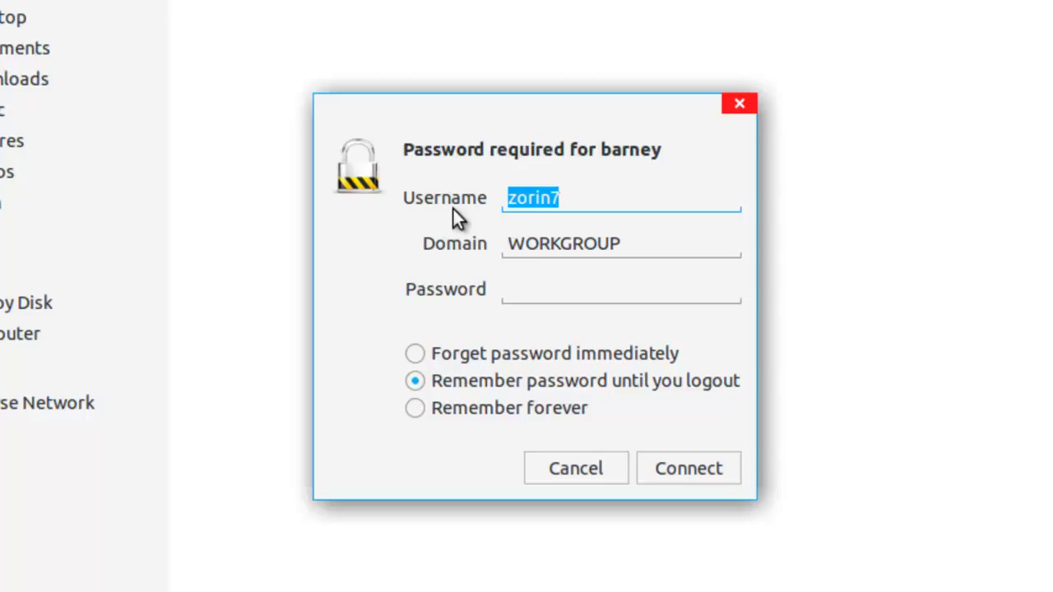
- Log in to barney with the Windows administrator account and its password
{"action": "type", "text": "administrator"}
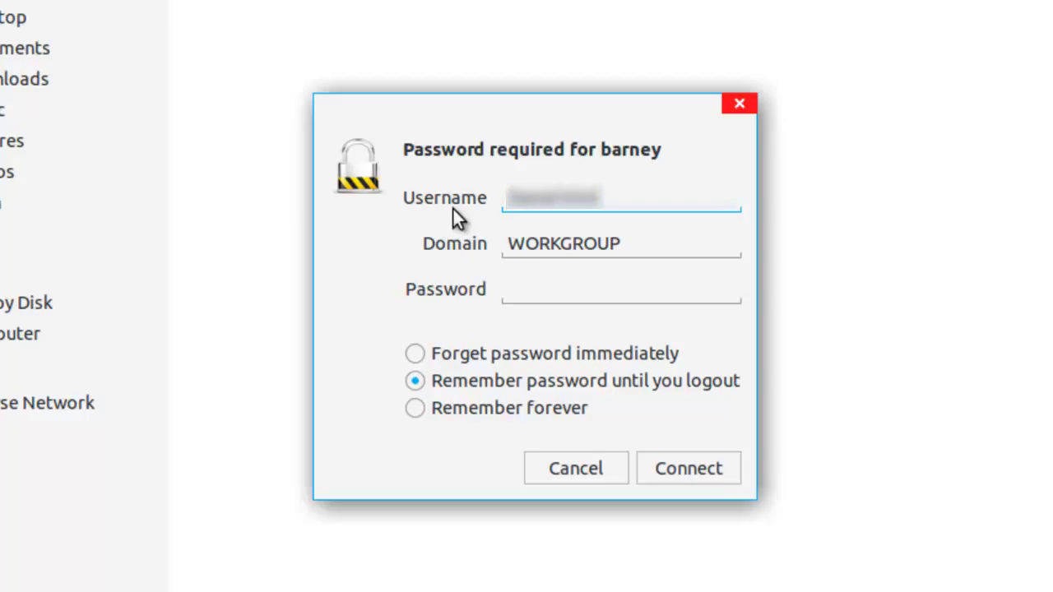
{"action": "key", "text": "Tab"}
{"action": "key", "text": "Tab"}
{"action": "type", "text": "********"}
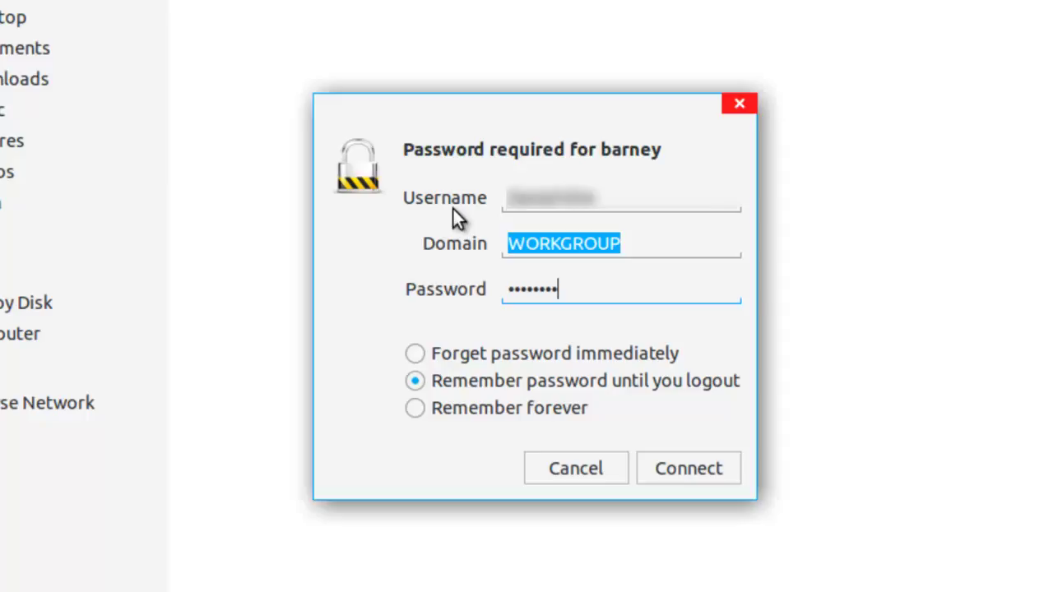
{"action": "key", "text": "Return"}
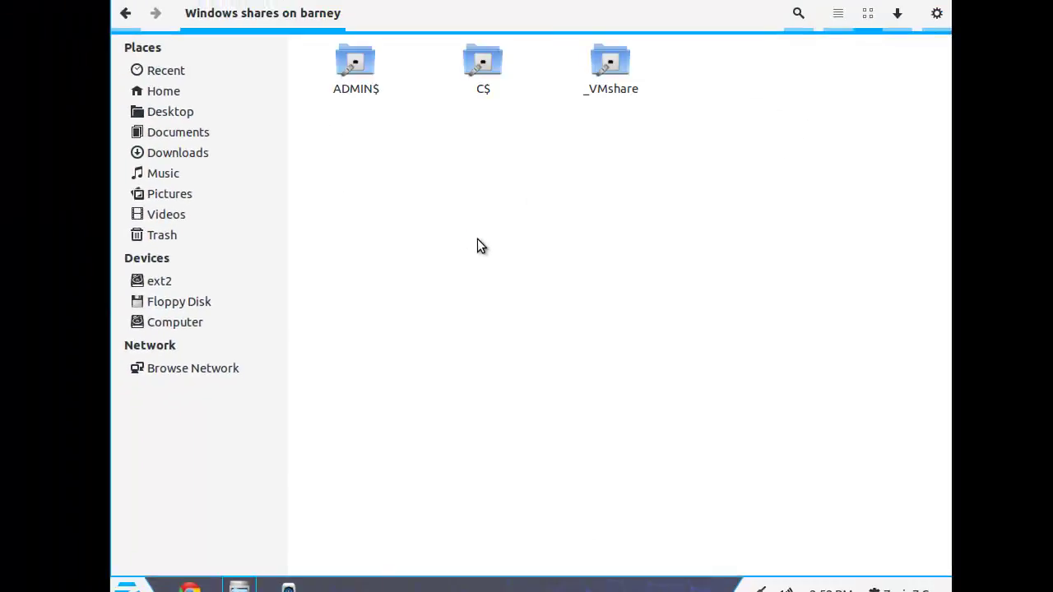
- Mount _VMshare, check its VMwareSharedFolderHere folder, and bookmark the share in the sidebar
{"action": "left_click", "coordinate": [616, 65]}
{"action": "key", "text": "Return"}
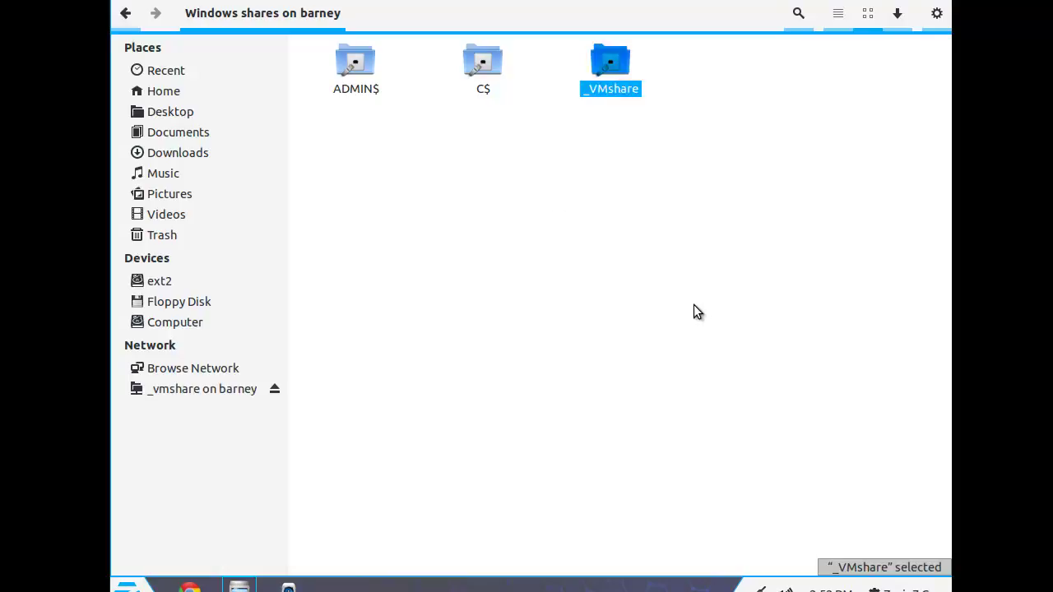
{"action": "double_click", "coordinate": [380, 97]}
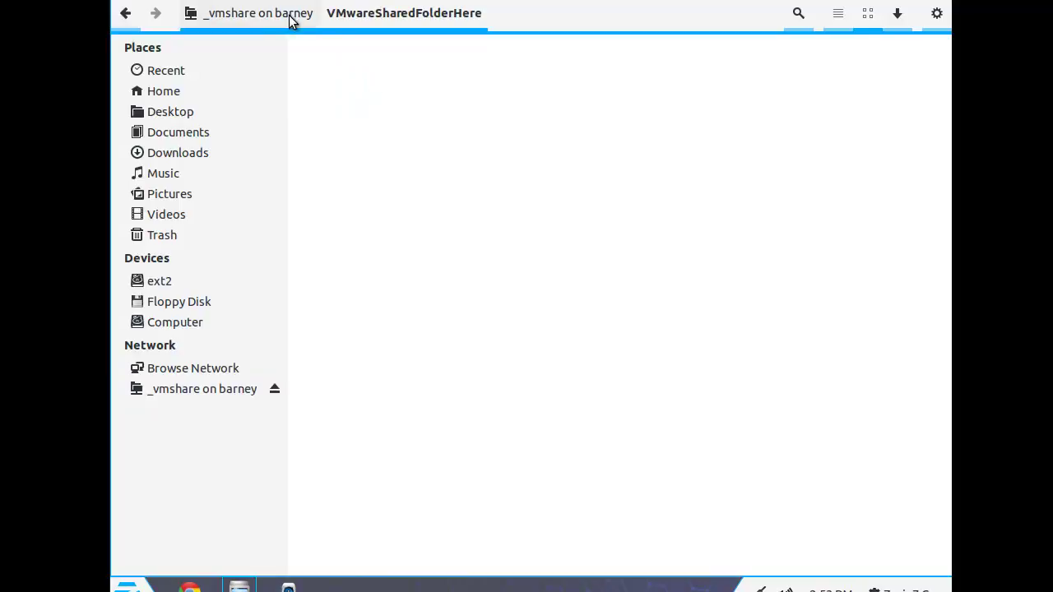
{"action": "left_click", "coordinate": [242, 13]}
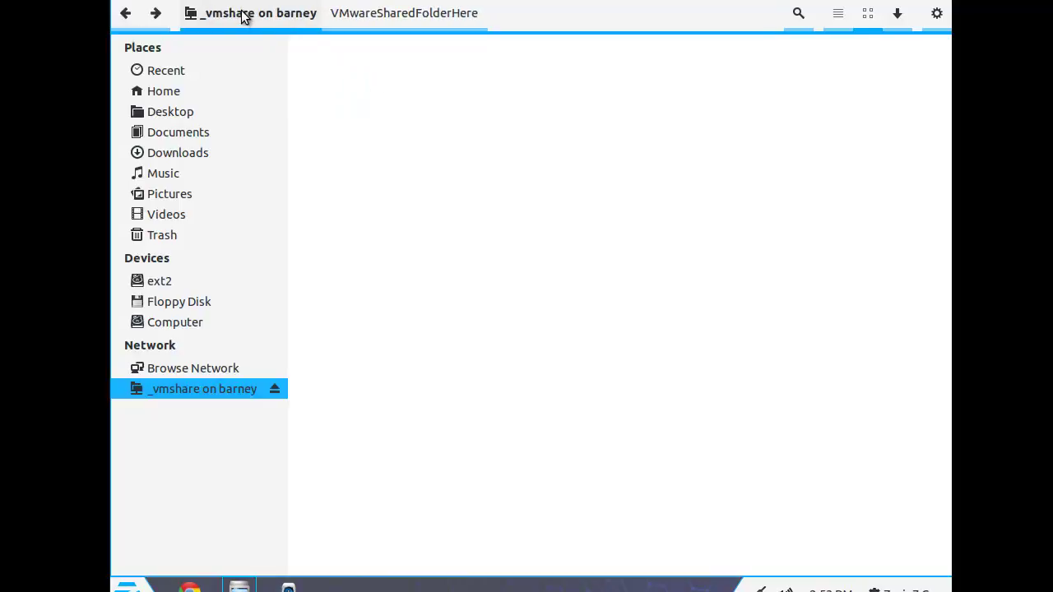
{"action": "left_click", "coordinate": [409, 174]}
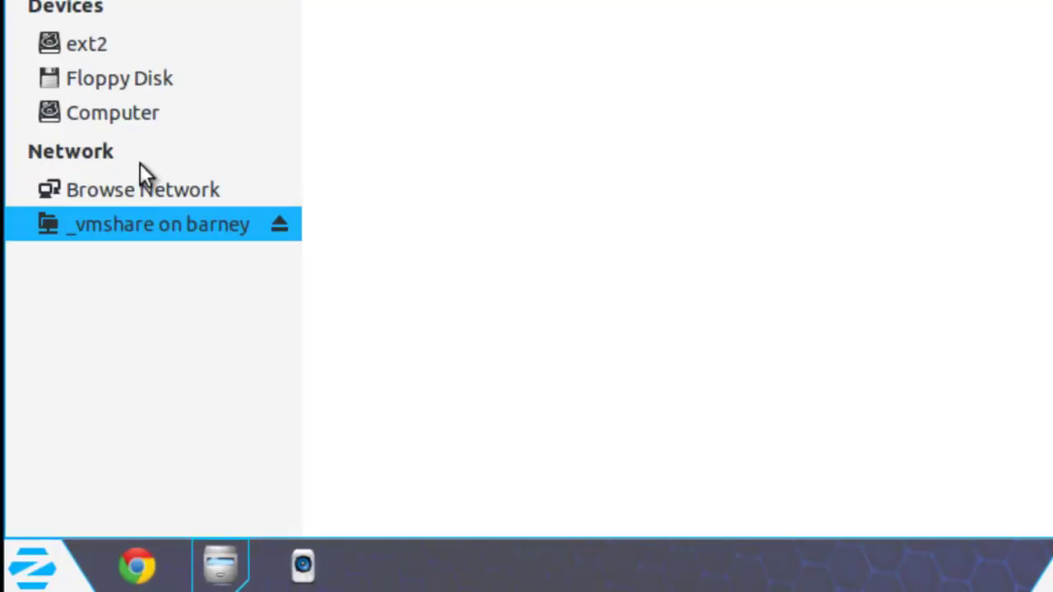
{"action": "right_click", "coordinate": [145, 218]}
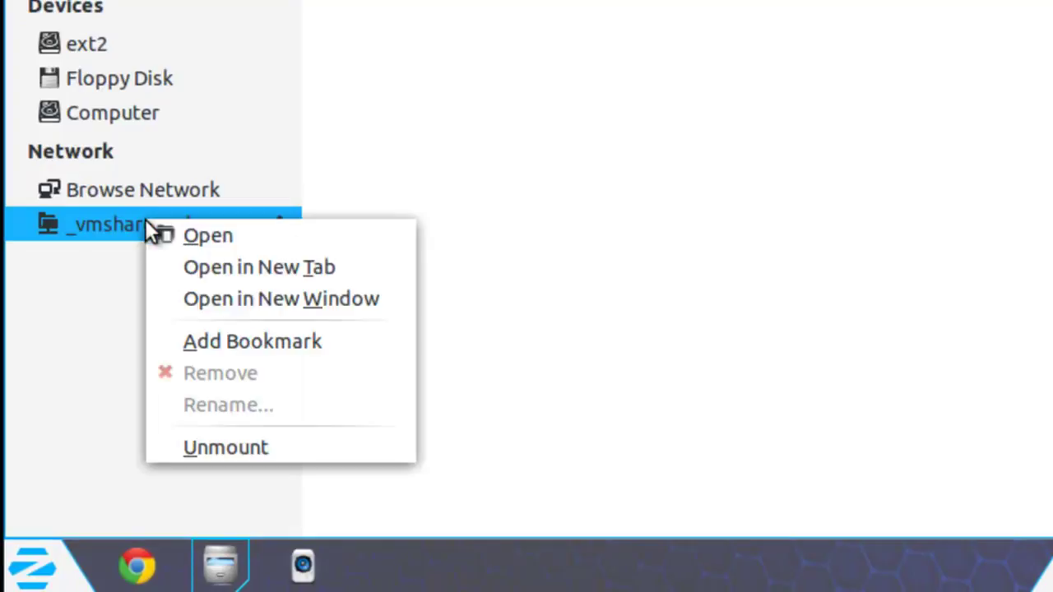
{"action": "left_click", "coordinate": [253, 341]}
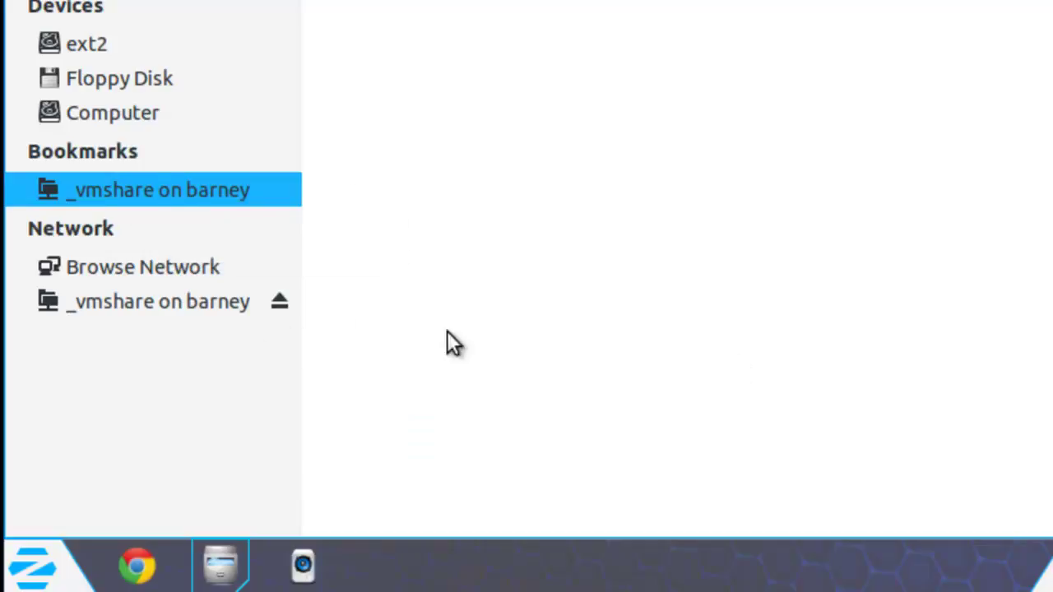
- Unmount _vmshare, reconnect it via its bookmark with the share login, then unmount again
{"action": "left_click", "coordinate": [278, 304]}
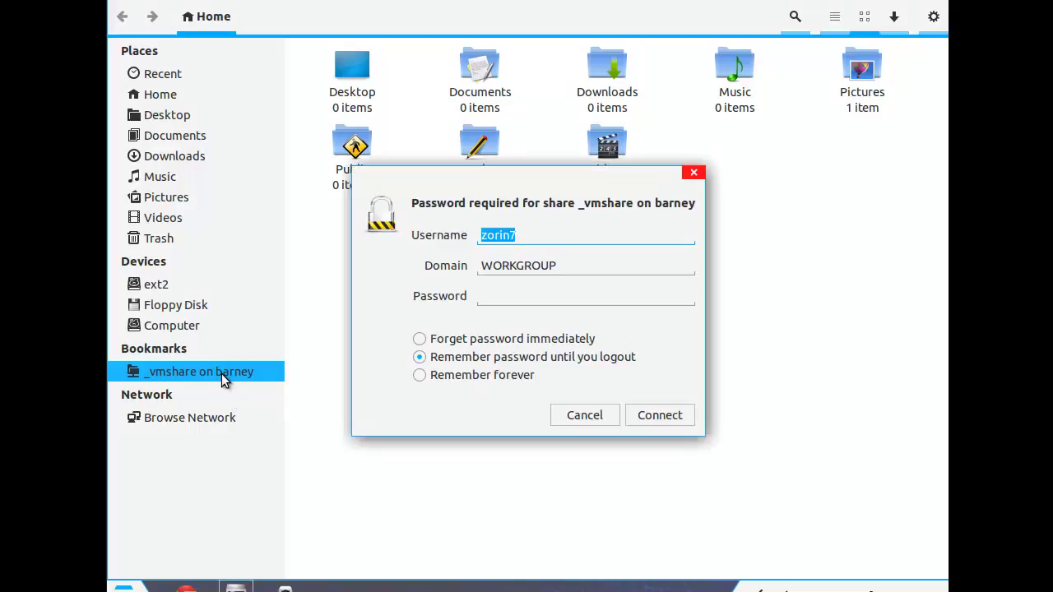
{"action": "type", "text": "username"}
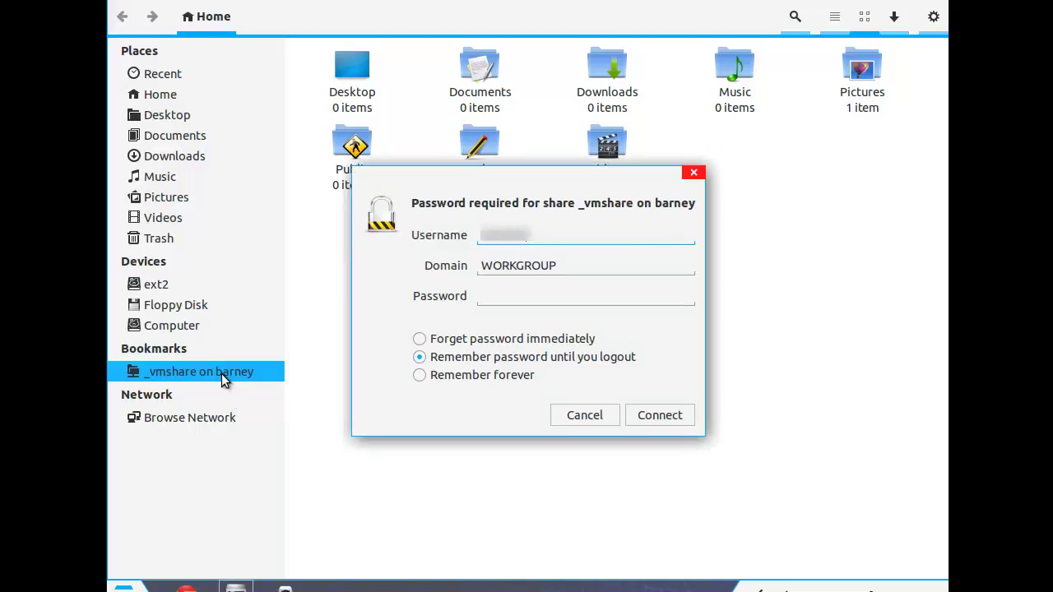
{"action": "key", "text": "Tab"}
{"action": "key", "text": "Tab"}
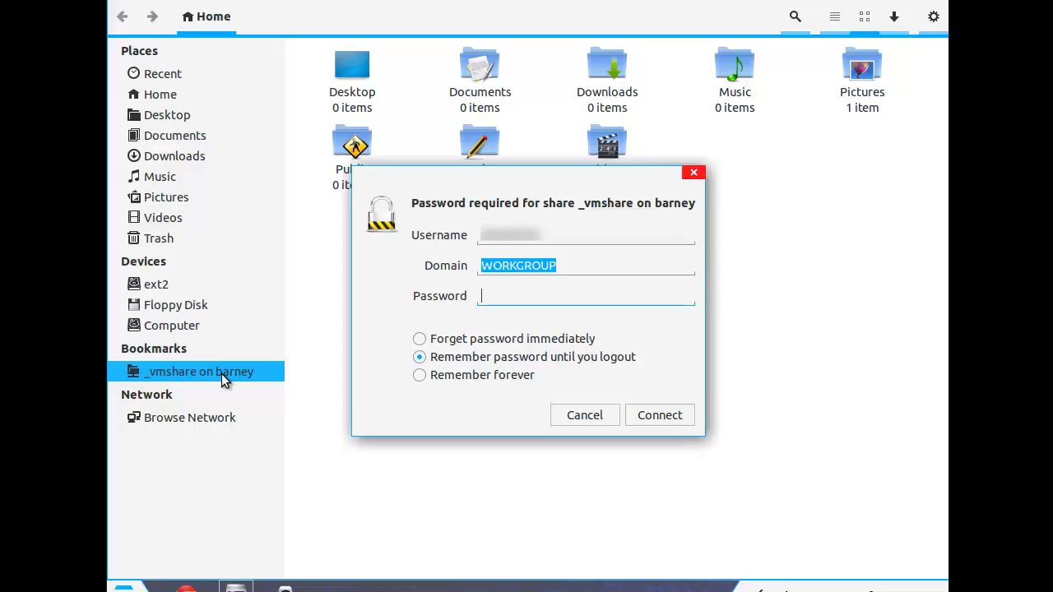
{"action": "type", "text": "password"}
{"action": "key", "text": "Return"}
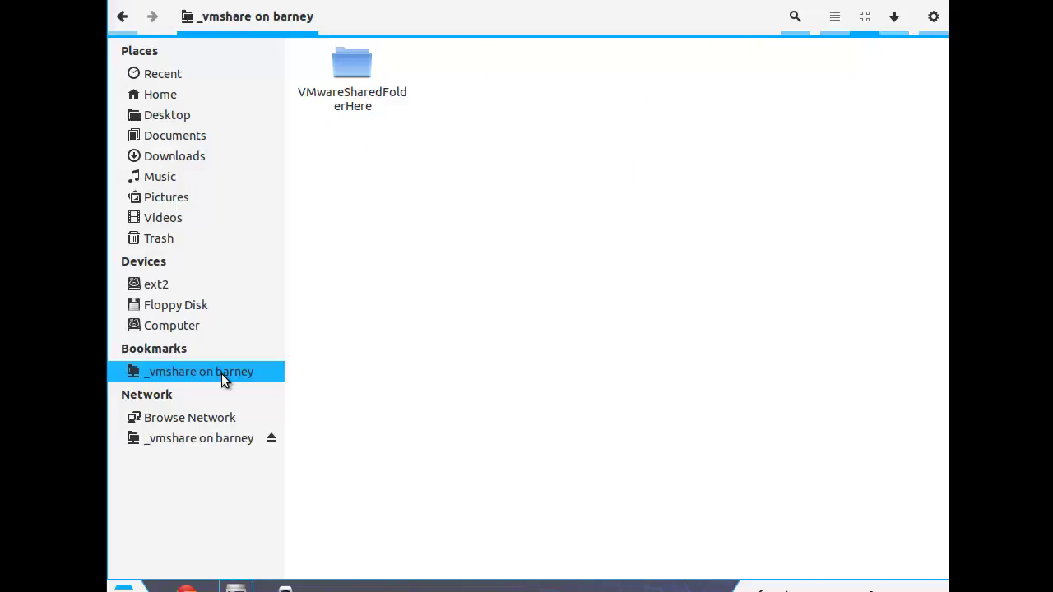
{"action": "left_click", "coordinate": [271, 441]}
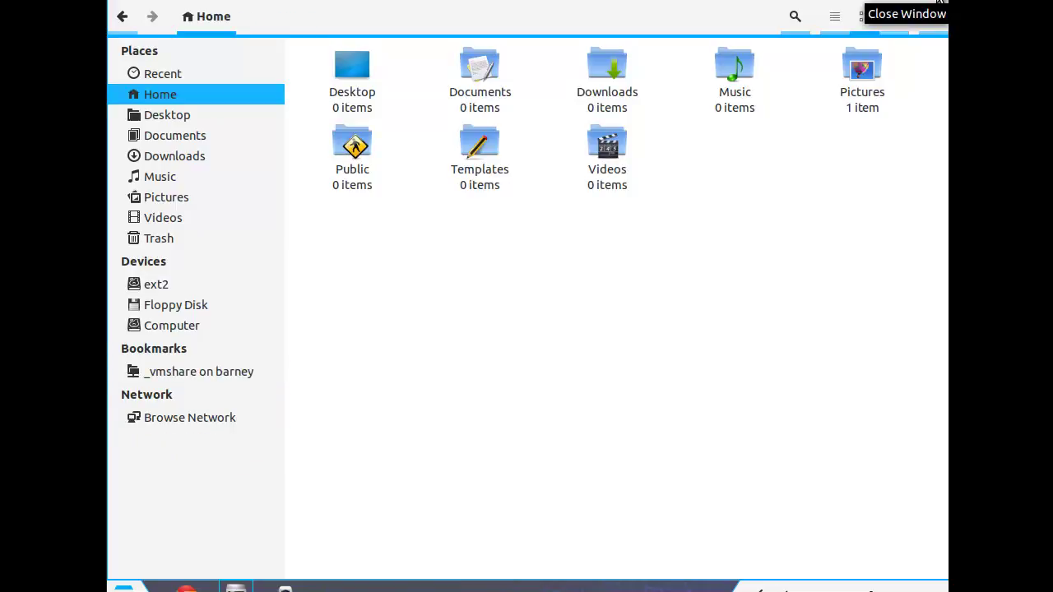
- Close the Files window
{"action": "left_click", "coordinate": [938, 2]}
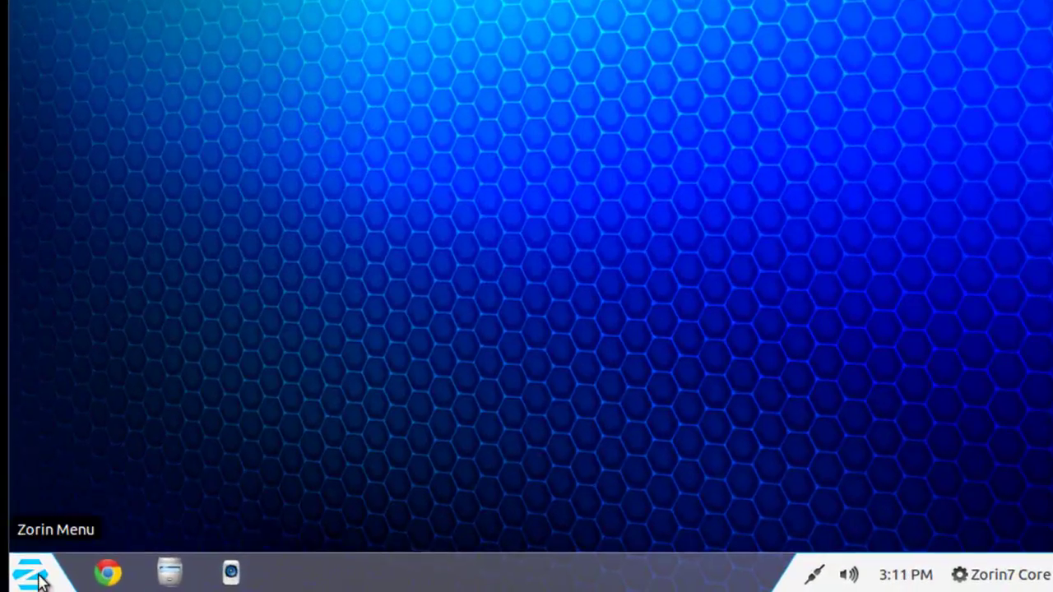
- Launch Terminal from Accessories and run system-config-printer
{"action": "left_click", "coordinate": [39, 580]}
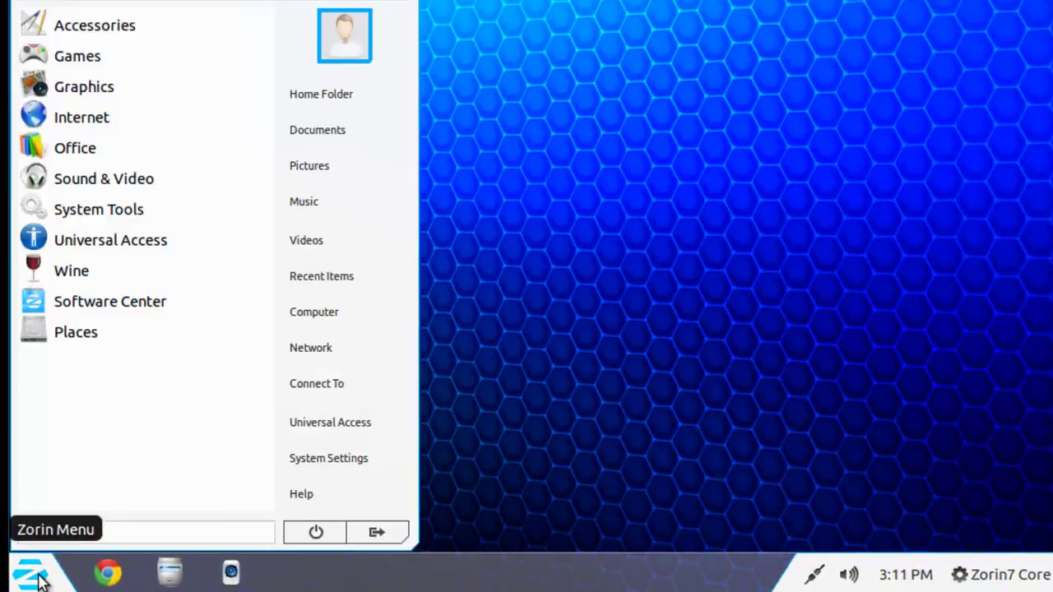
{"action": "left_click", "coordinate": [181, 36]}
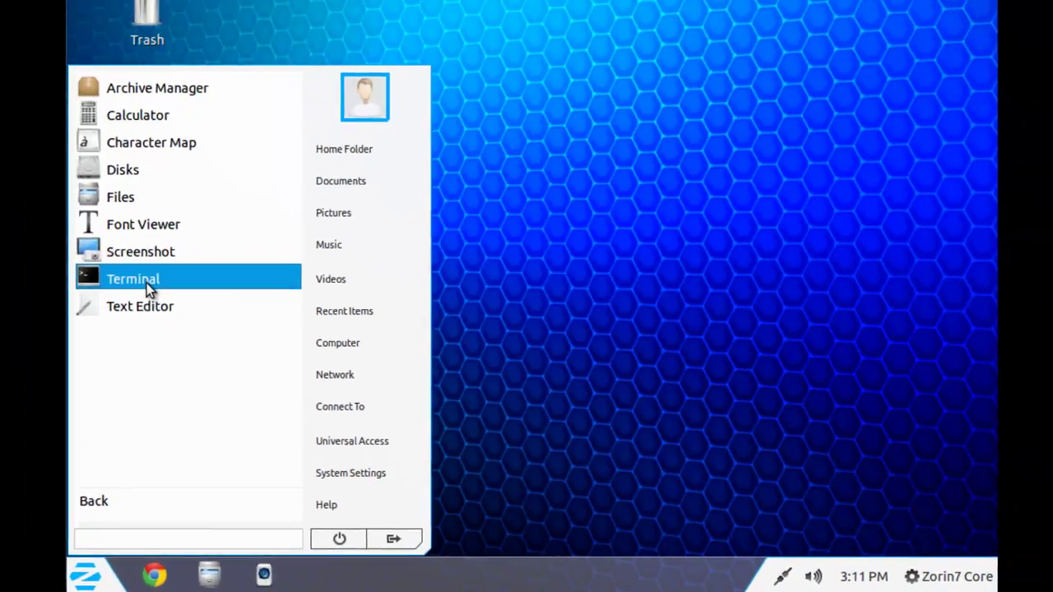
{"action": "left_click", "coordinate": [104, 242]}
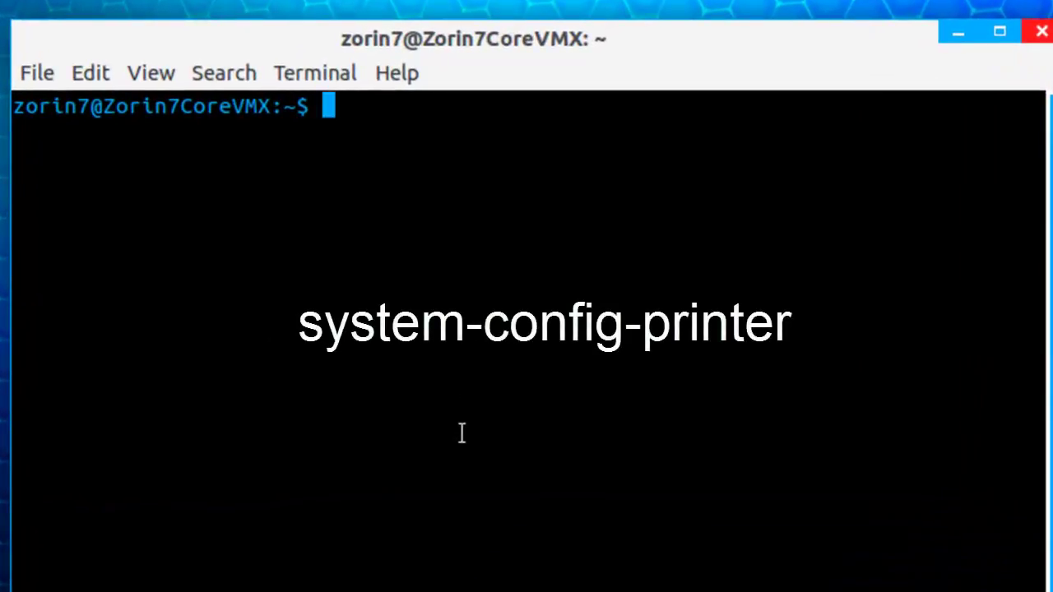
{"action": "type", "text": "sys"}
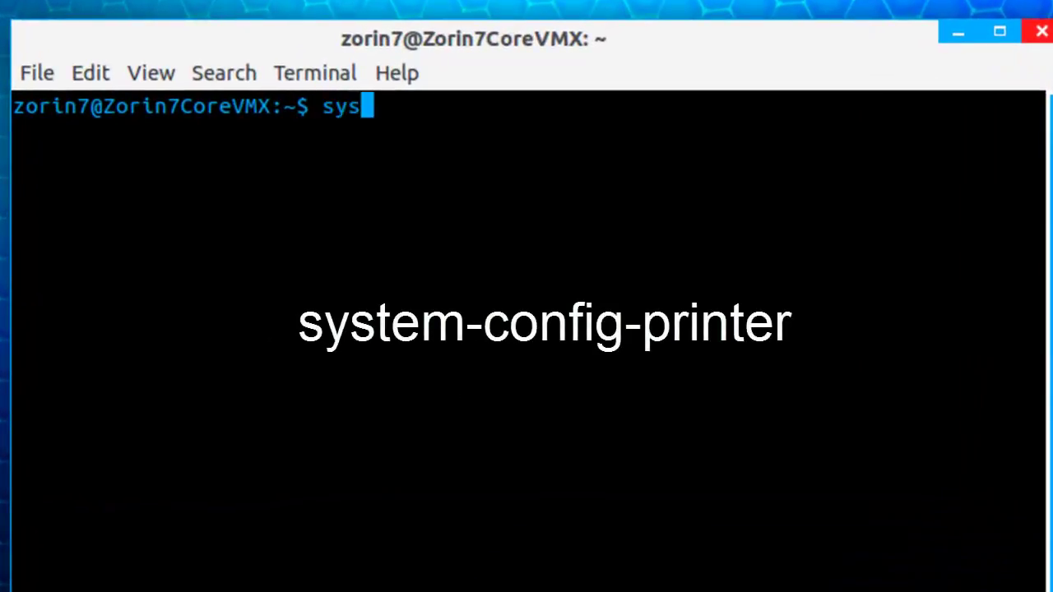
{"action": "type", "text": "tem-co"}
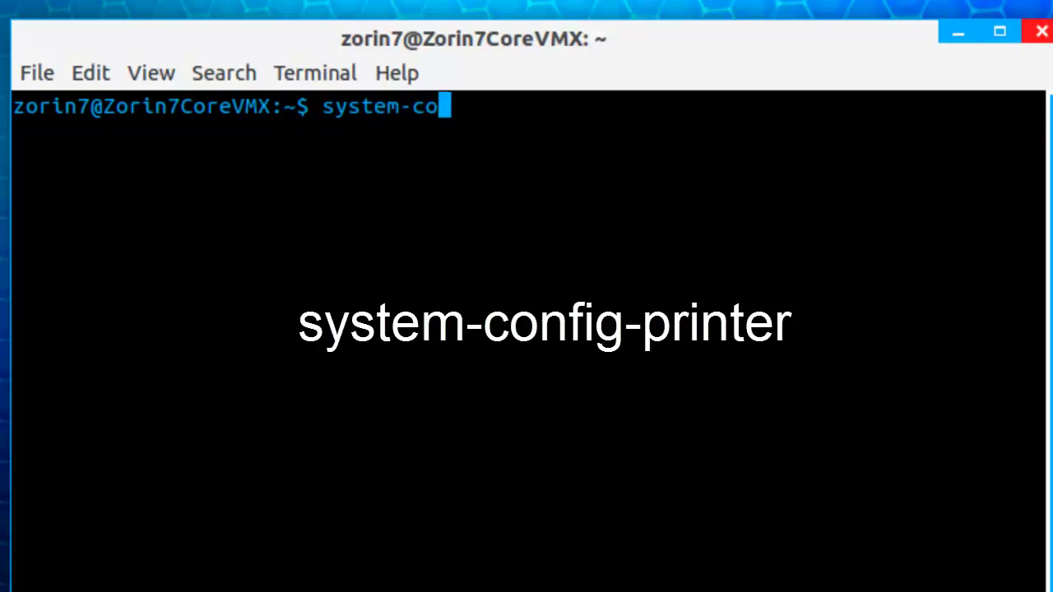
{"action": "type", "text": "nfig-"}
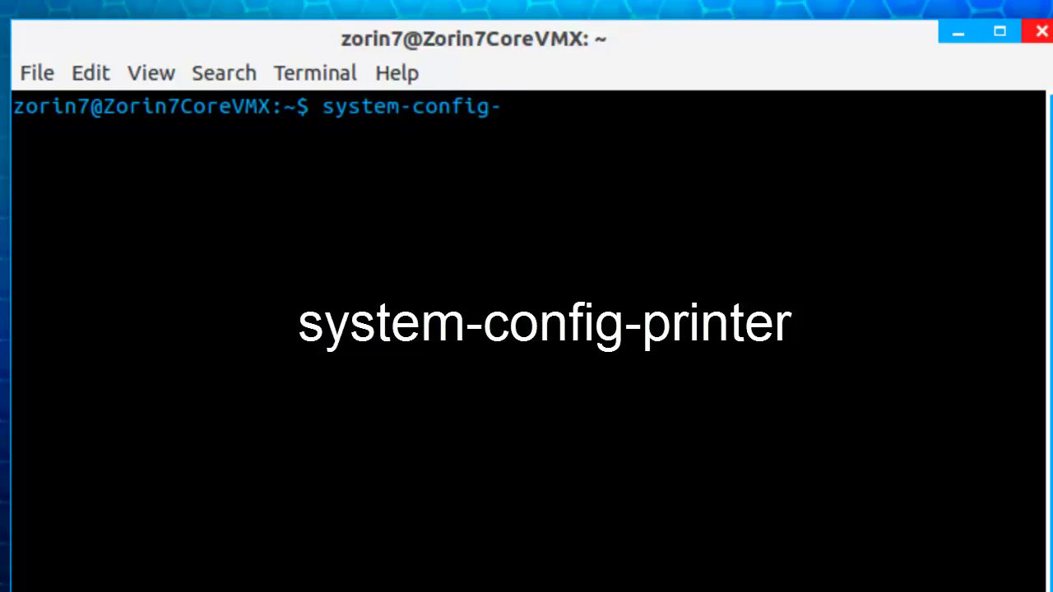
{"action": "type", "text": "printer"}
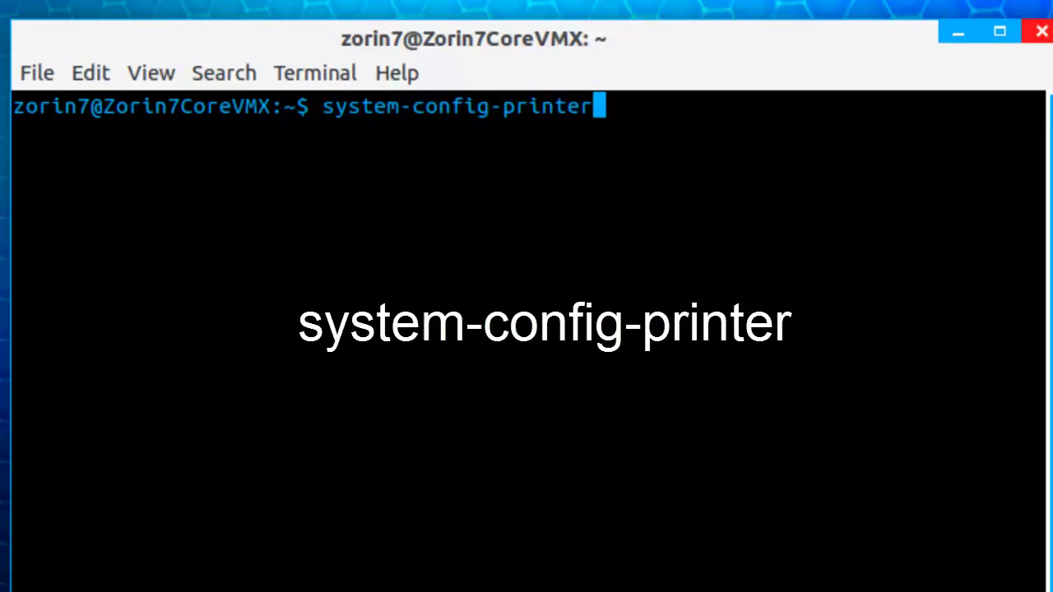
{"action": "key", "text": "Return"}
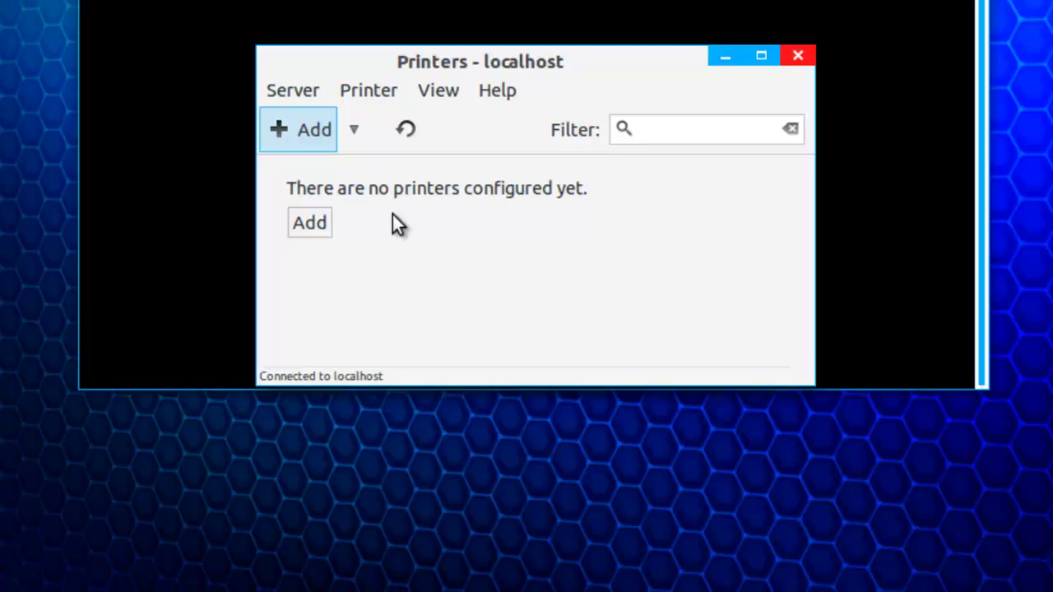
- Add a Windows printer via SAMBA at smb://inspiron1/SamsungML-2010 and move forward
{"action": "left_click", "coordinate": [354, 129]}
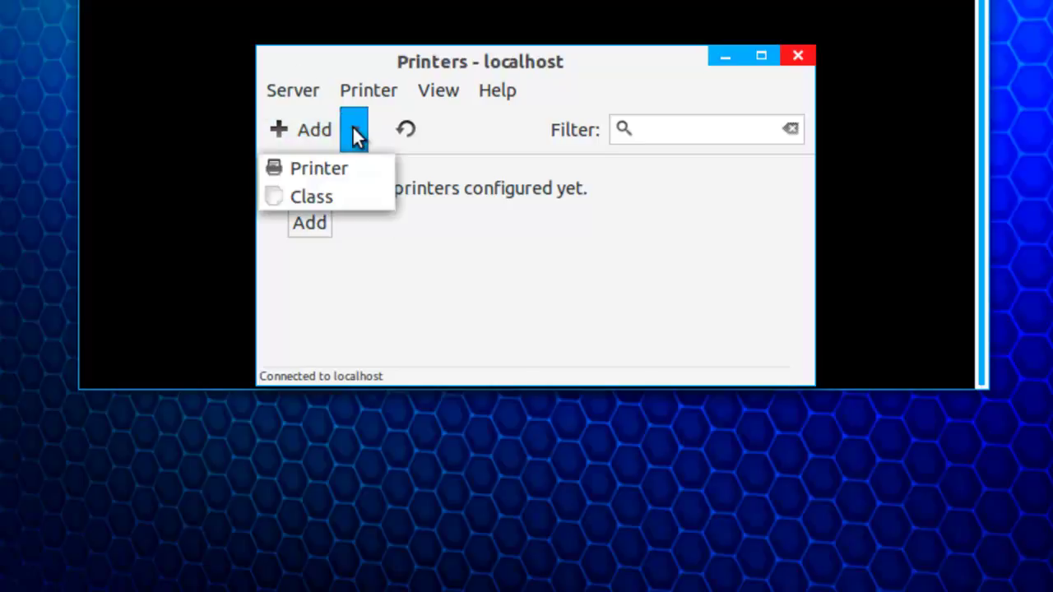
{"action": "left_click", "coordinate": [357, 166]}
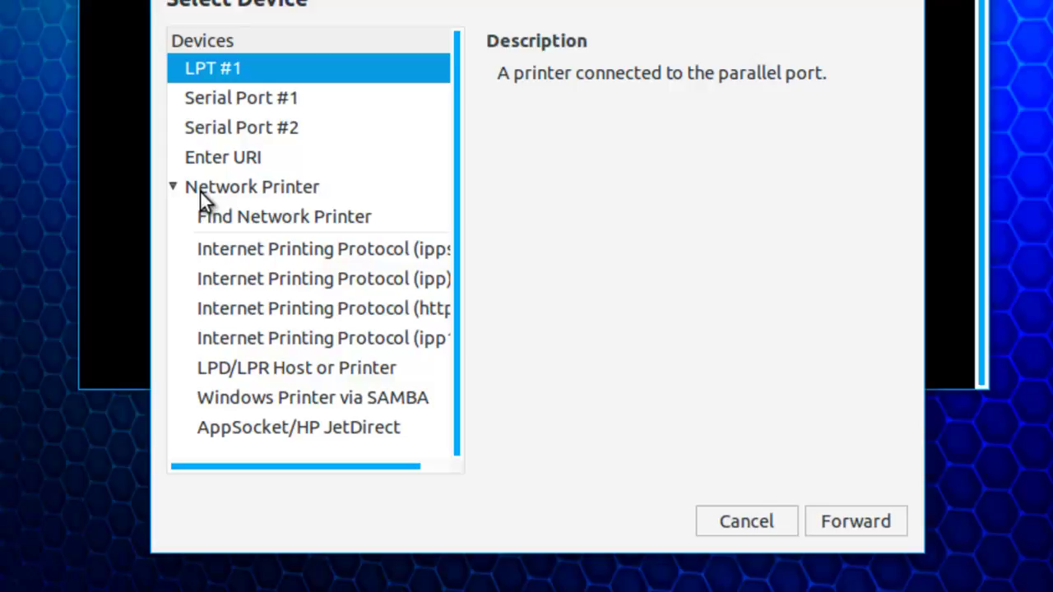
{"action": "left_click", "coordinate": [348, 403]}
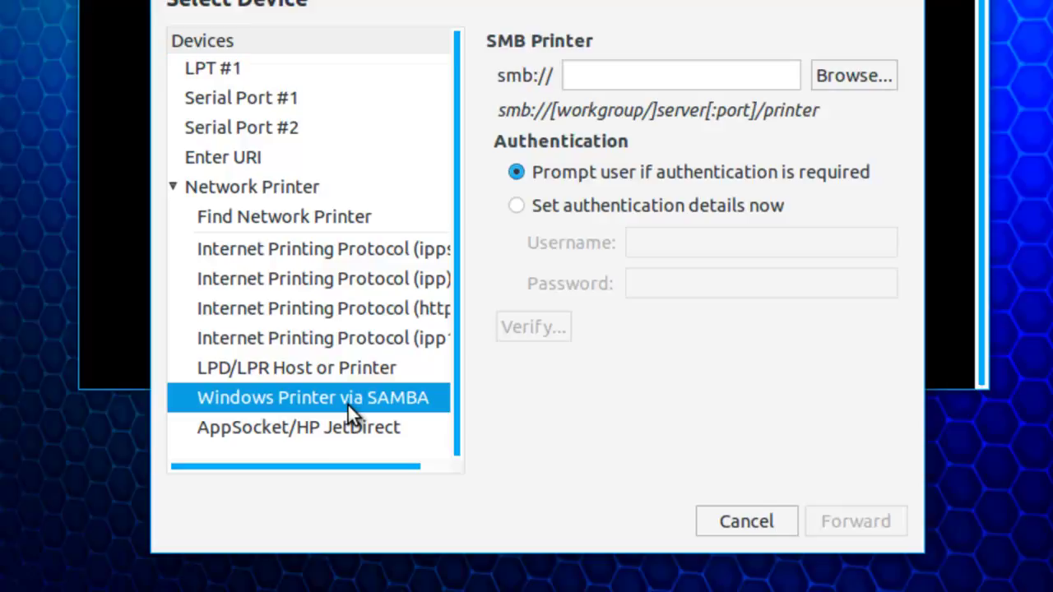
{"action": "left_click", "coordinate": [622, 75]}
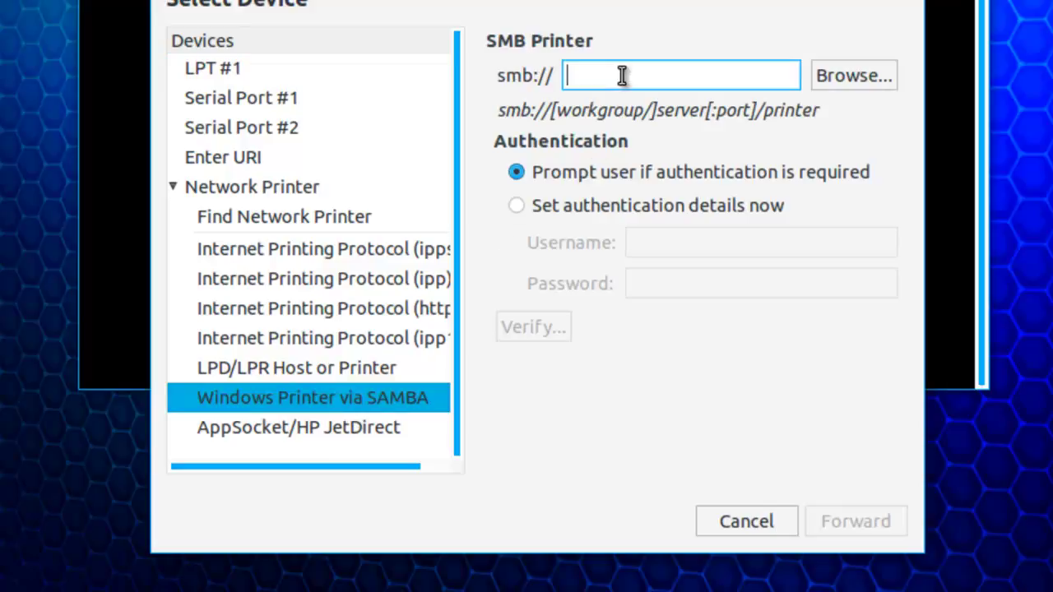
{"action": "type", "text": "in"}
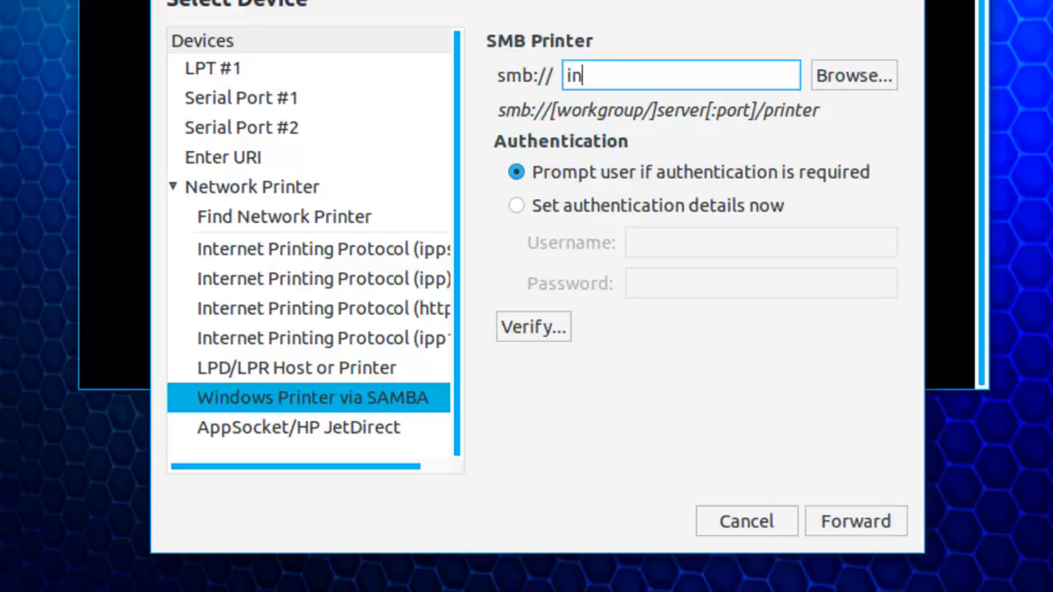
{"action": "type", "text": "spiron1"}
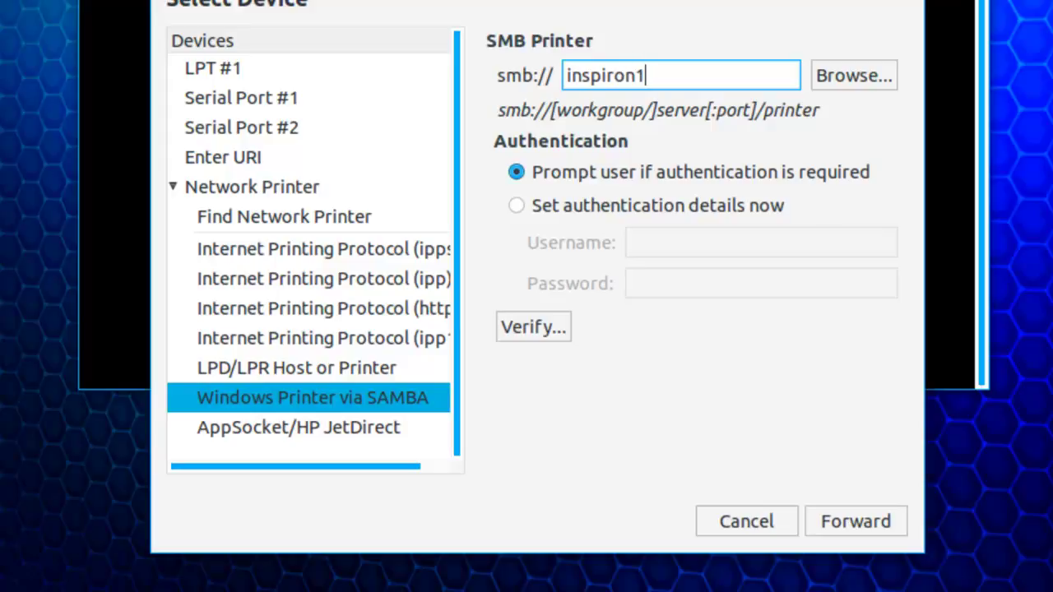
{"action": "type", "text": "/S"}
{"action": "type", "text": "amsung"}
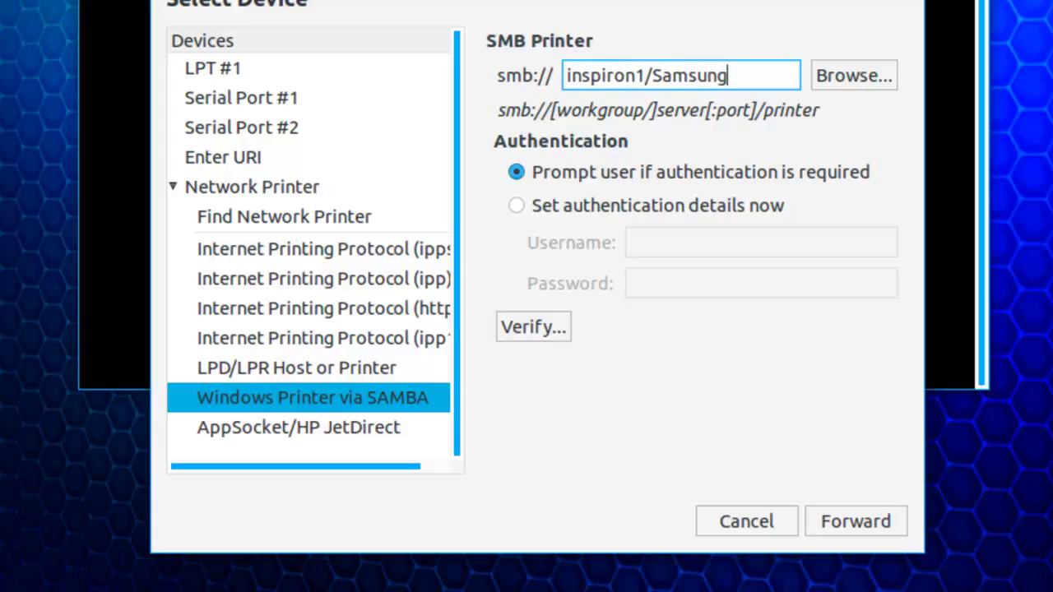
{"action": "type", "text": "ML-2010"}
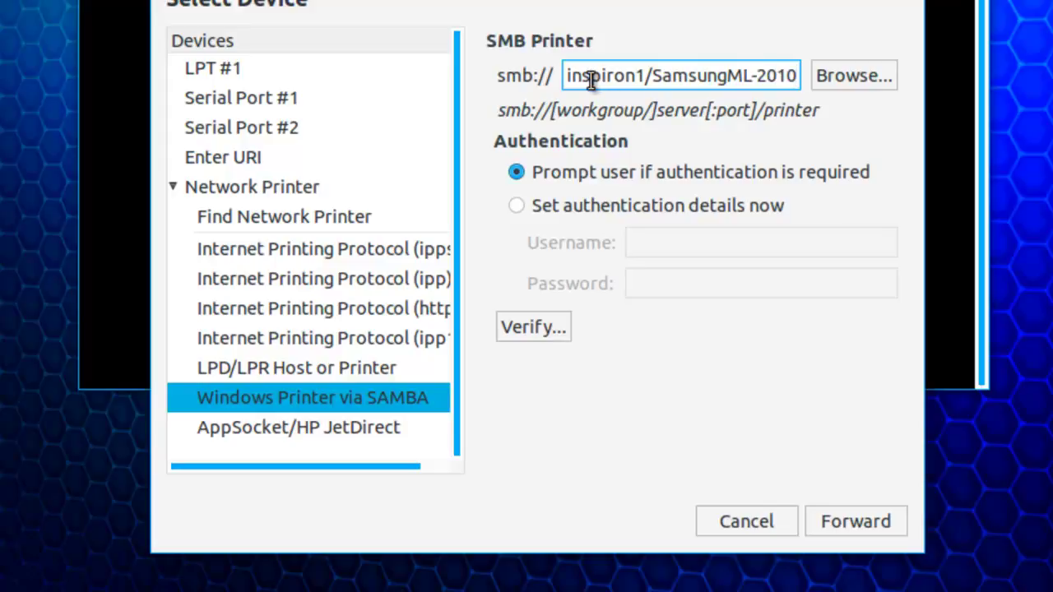
{"action": "left_click", "coordinate": [820, 517]}
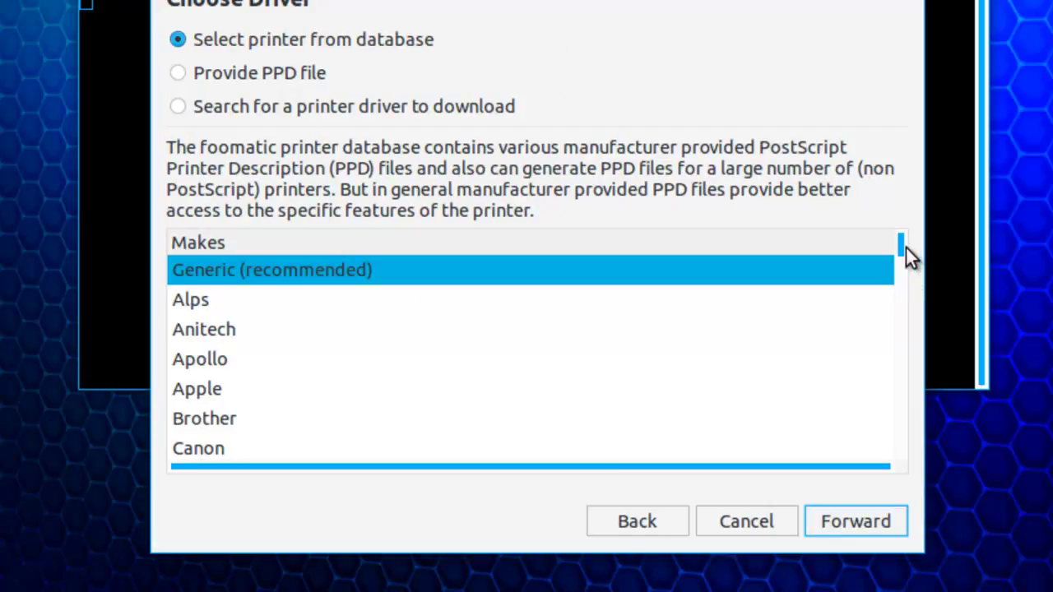
- Choose make Samsung, model ML-2010 with its recommended driver, and continue
{"action": "left_click_drag", "start_coordinate": [902, 247], "coordinate": [902, 422]}
{"action": "left_click", "coordinate": [193, 333]}
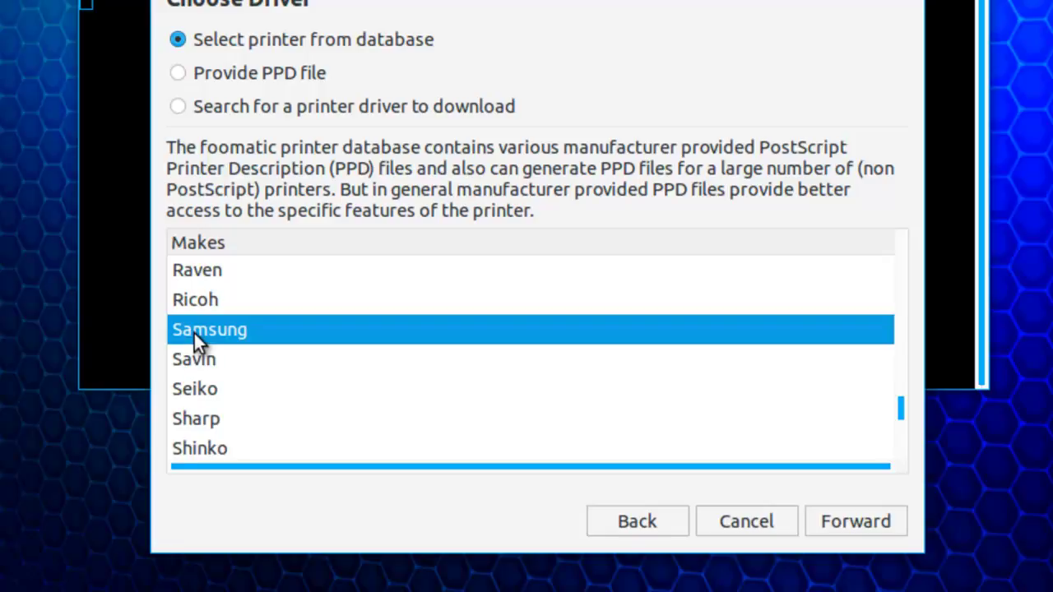
{"action": "left_click", "coordinate": [855, 524]}
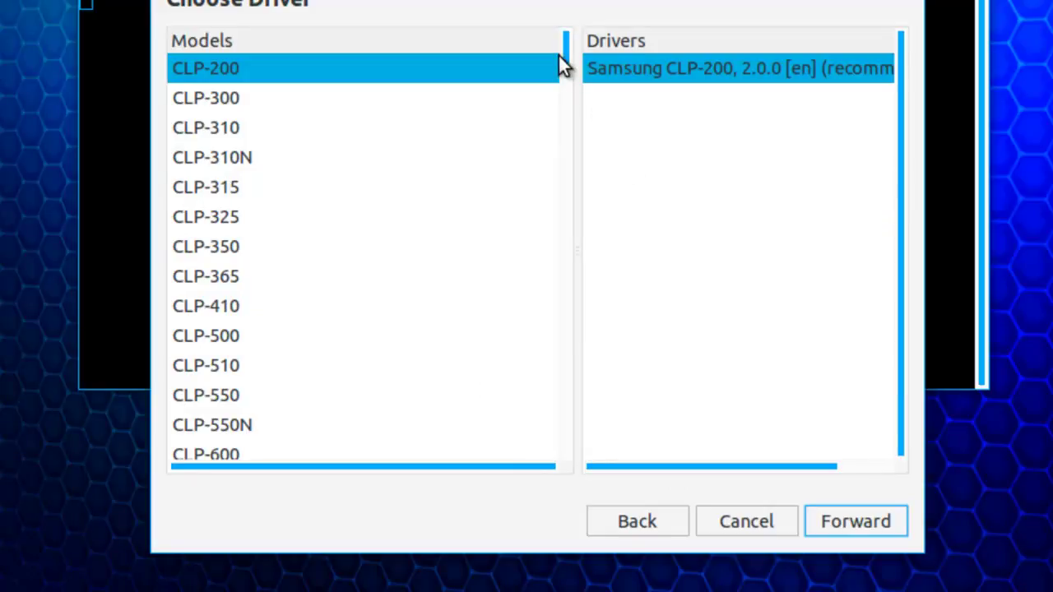
{"action": "left_click_drag", "start_coordinate": [564, 48], "coordinate": [559, 244]}
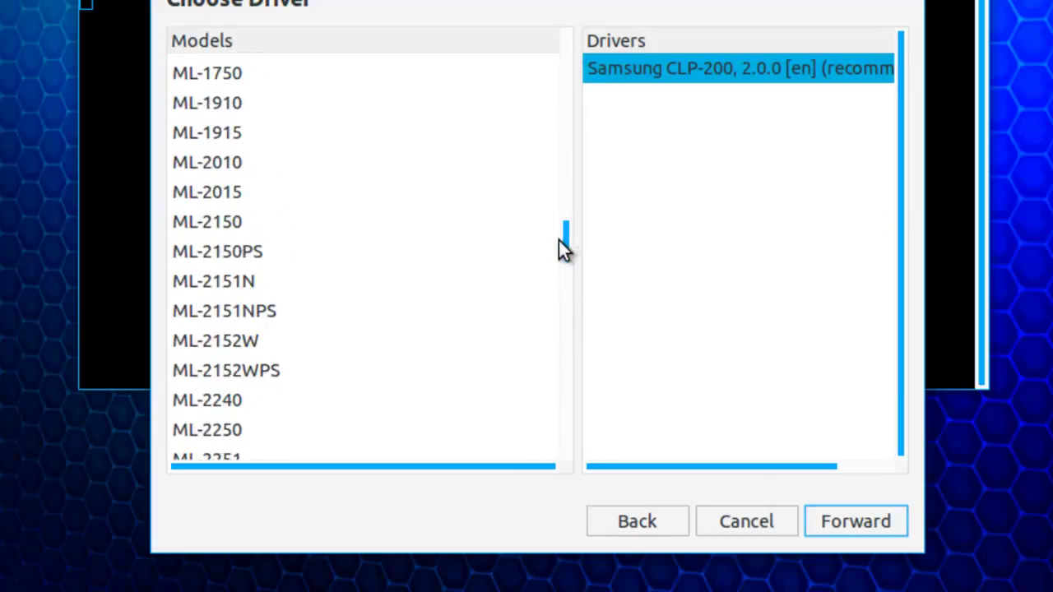
{"action": "left_click", "coordinate": [218, 163]}
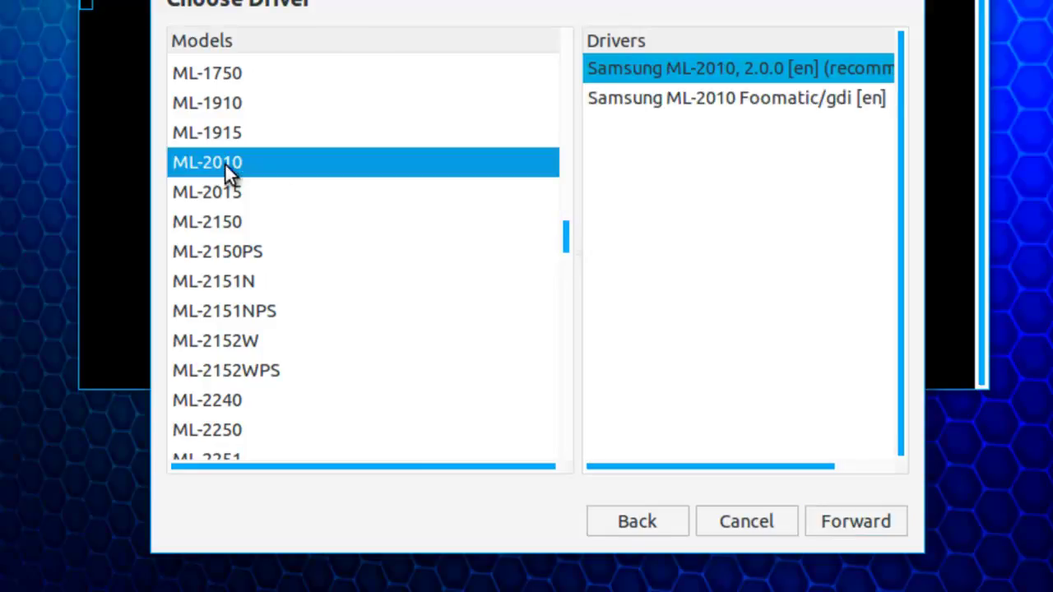
{"action": "left_click", "coordinate": [684, 64]}
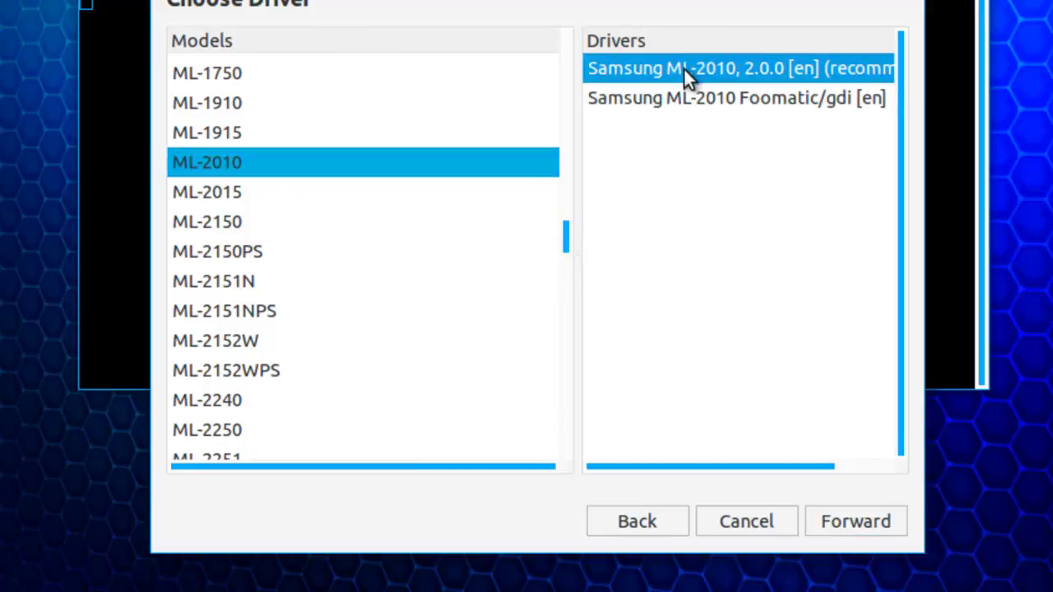
{"action": "left_click", "coordinate": [886, 523]}
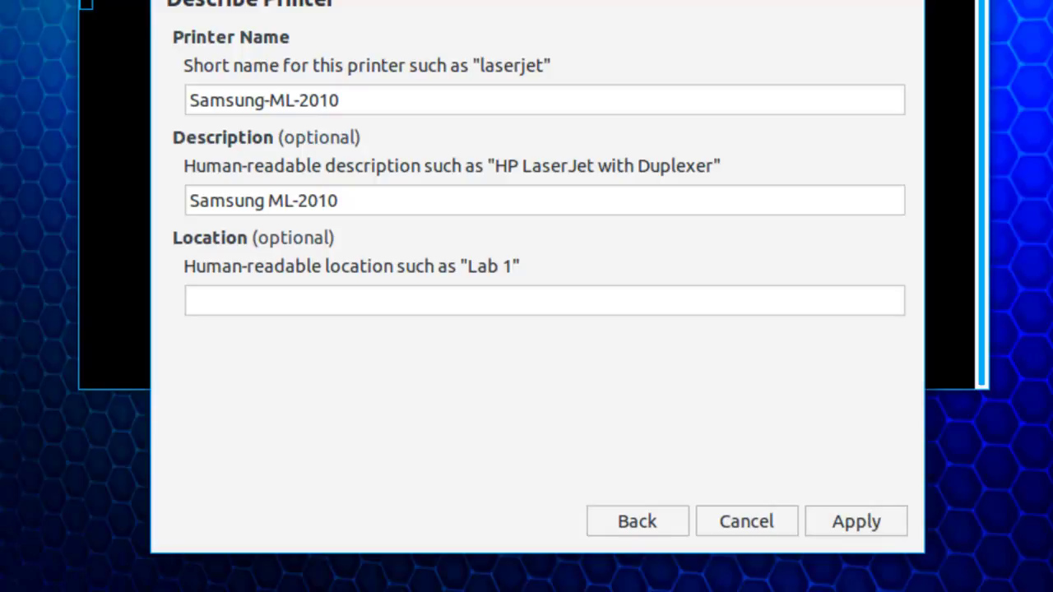
- Enter Inspiron1 as the location and apply to add Samsung-ML-2010
{"action": "left_click", "coordinate": [397, 303]}
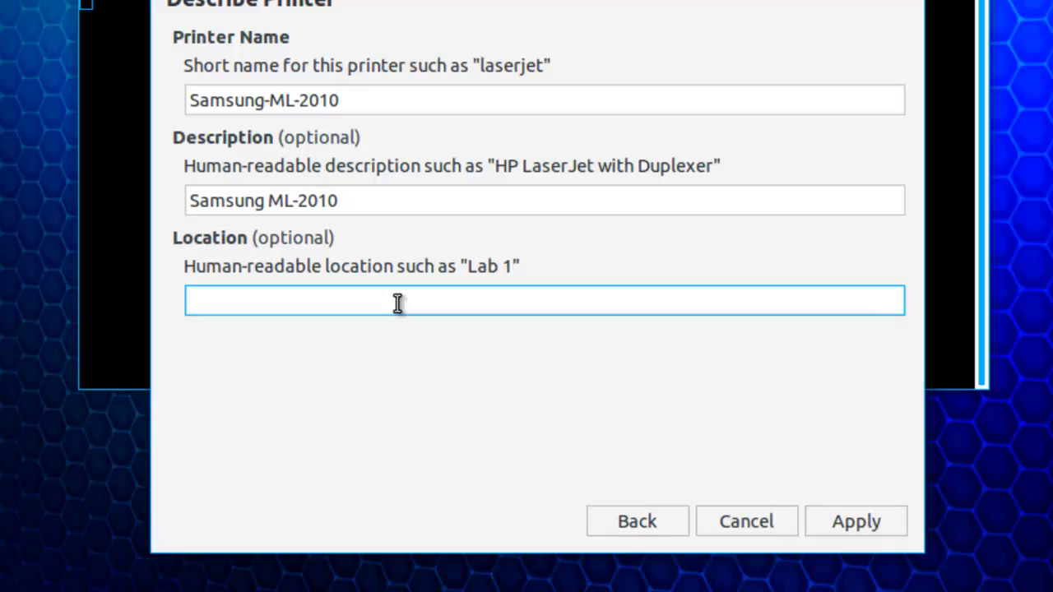
{"action": "type", "text": "Inspiron1"}
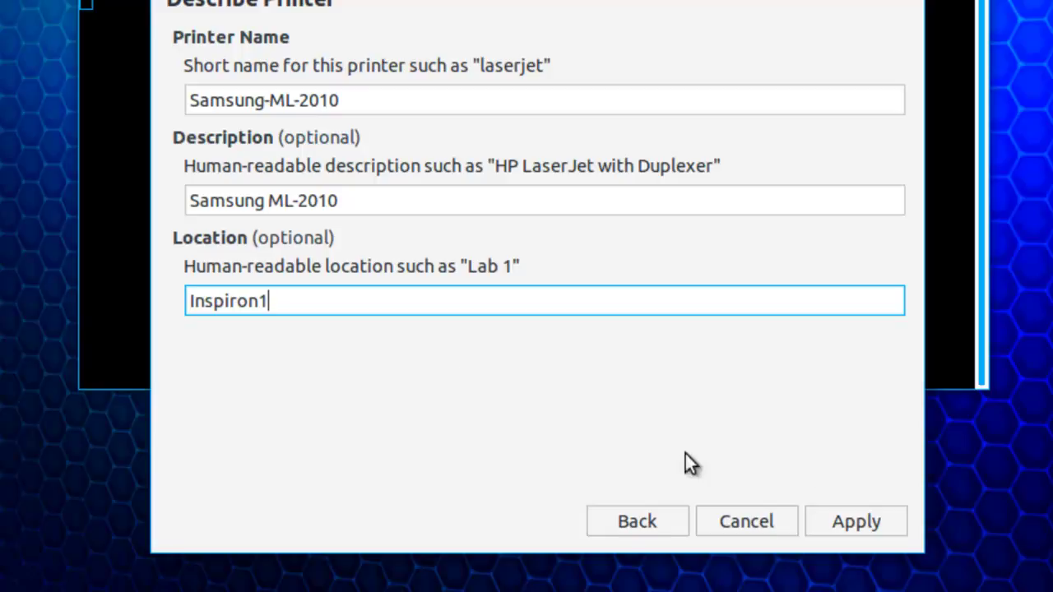
{"action": "left_click", "coordinate": [854, 522]}
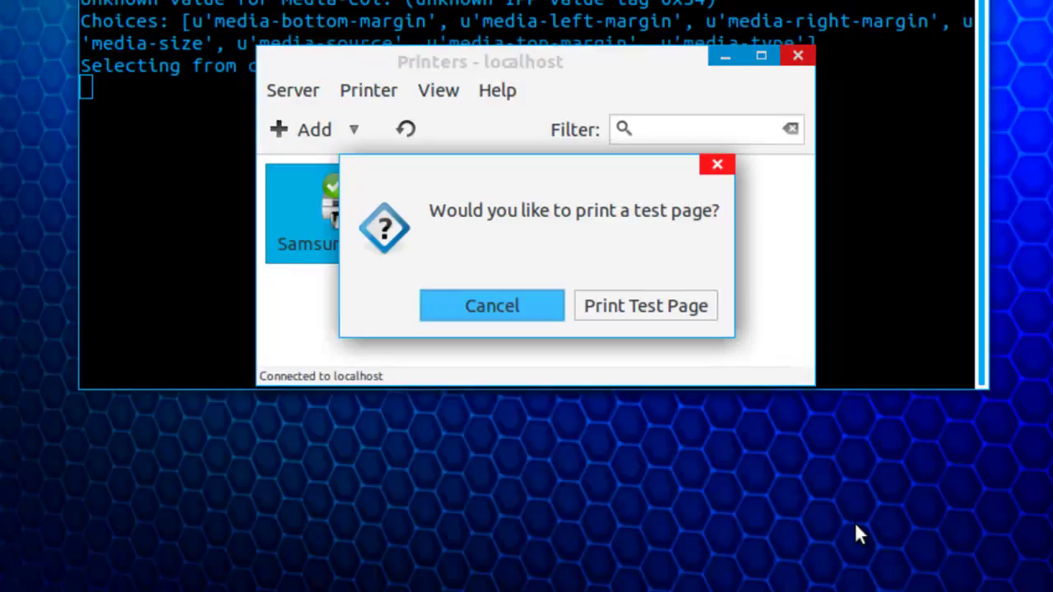
- Print a test page on Samsung-ML-2010, acknowledge the submitted job, and close Printer Properties
{"action": "left_click", "coordinate": [691, 316]}
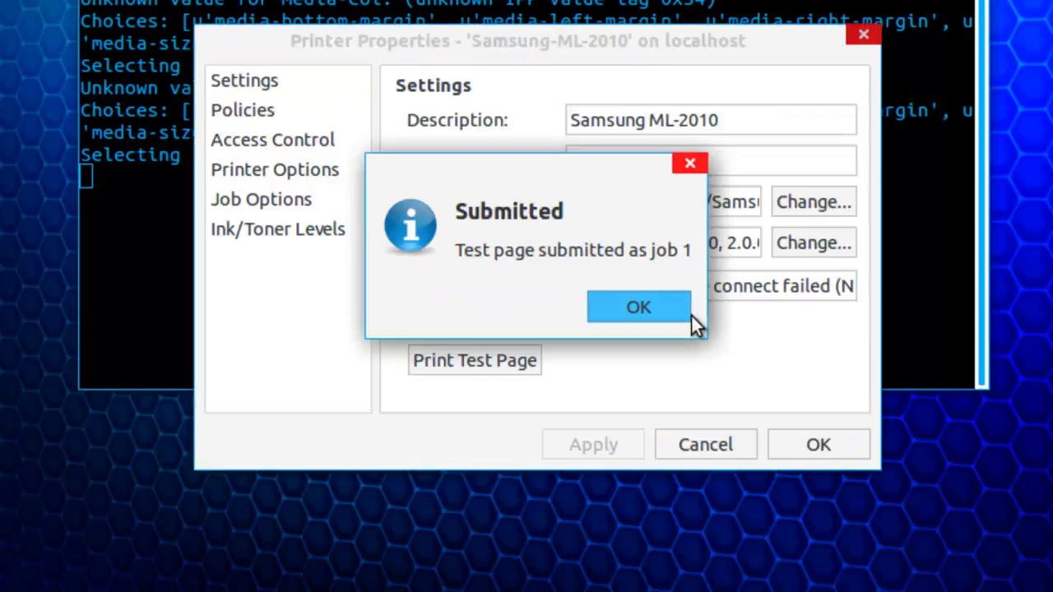
{"action": "left_click", "coordinate": [689, 314]}
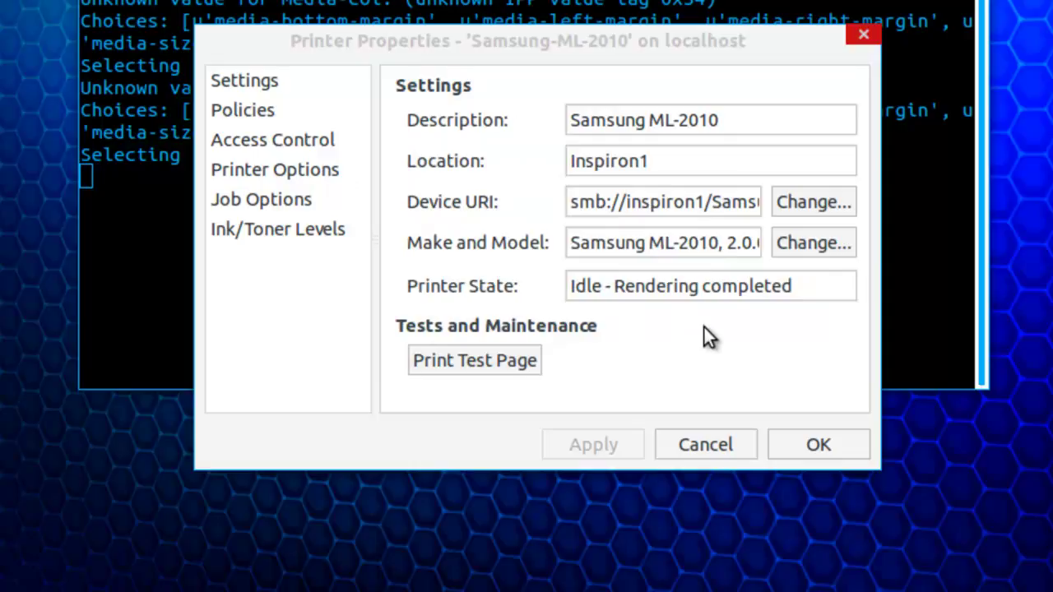
{"action": "left_click", "coordinate": [817, 451]}
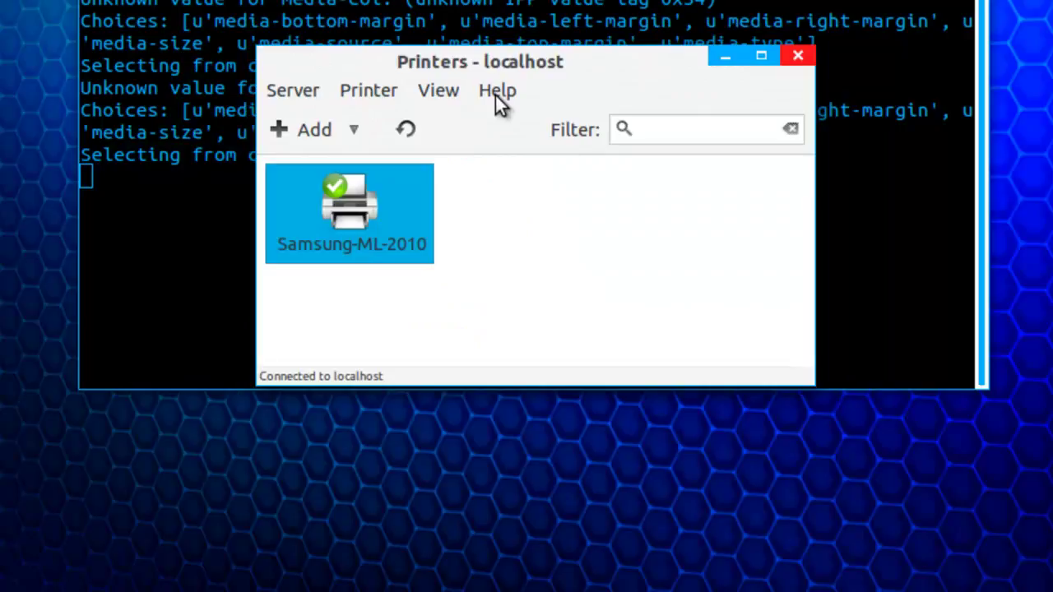
- Close the Printers - localhost window and launch System Settings from the Zorin menu
{"action": "left_click", "coordinate": [807, 63]}
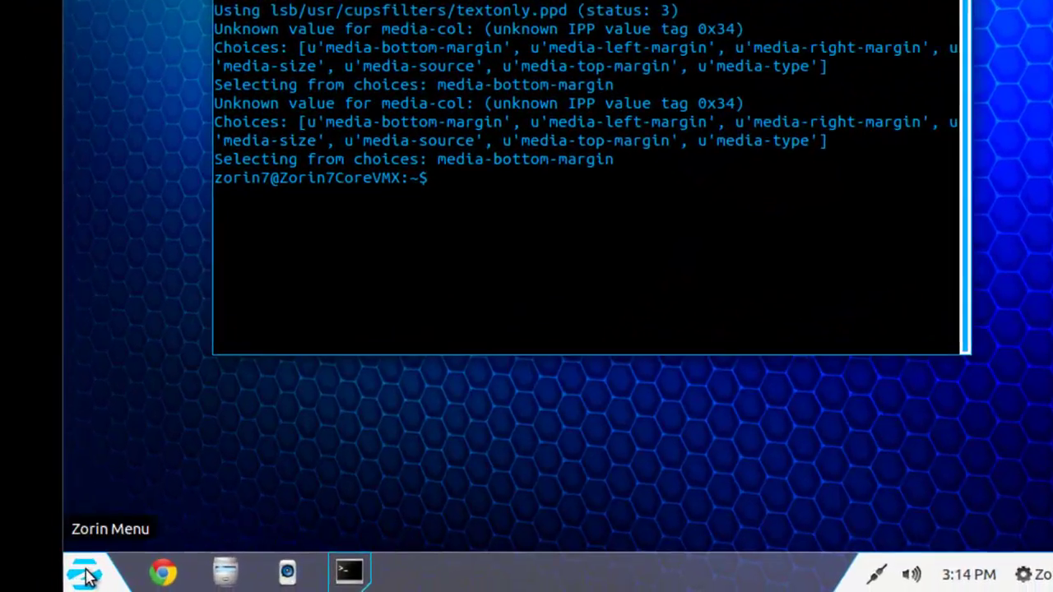
{"action": "left_click", "coordinate": [141, 580]}
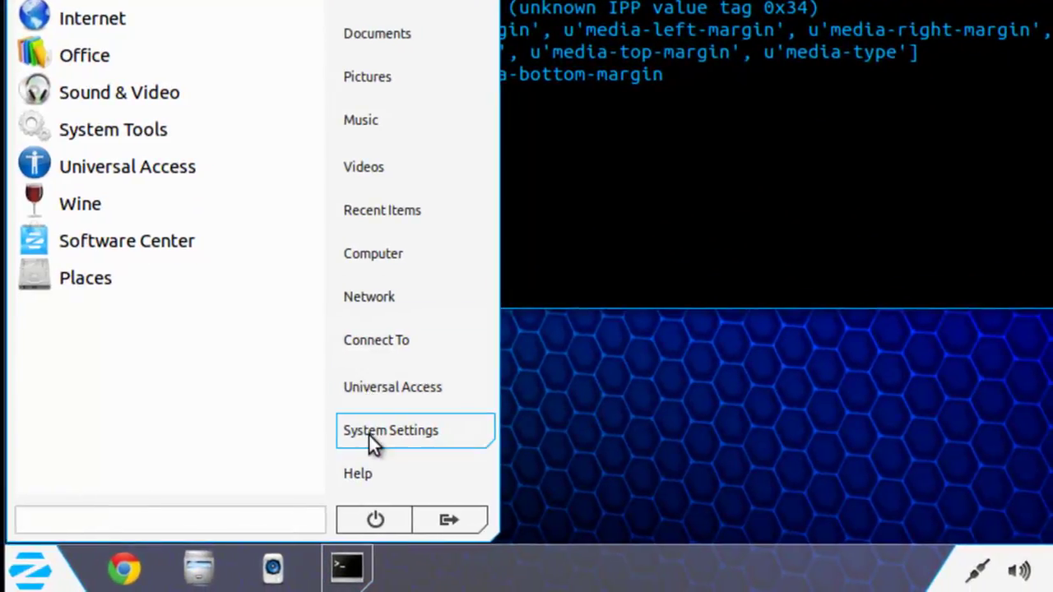
{"action": "left_click", "coordinate": [375, 433]}
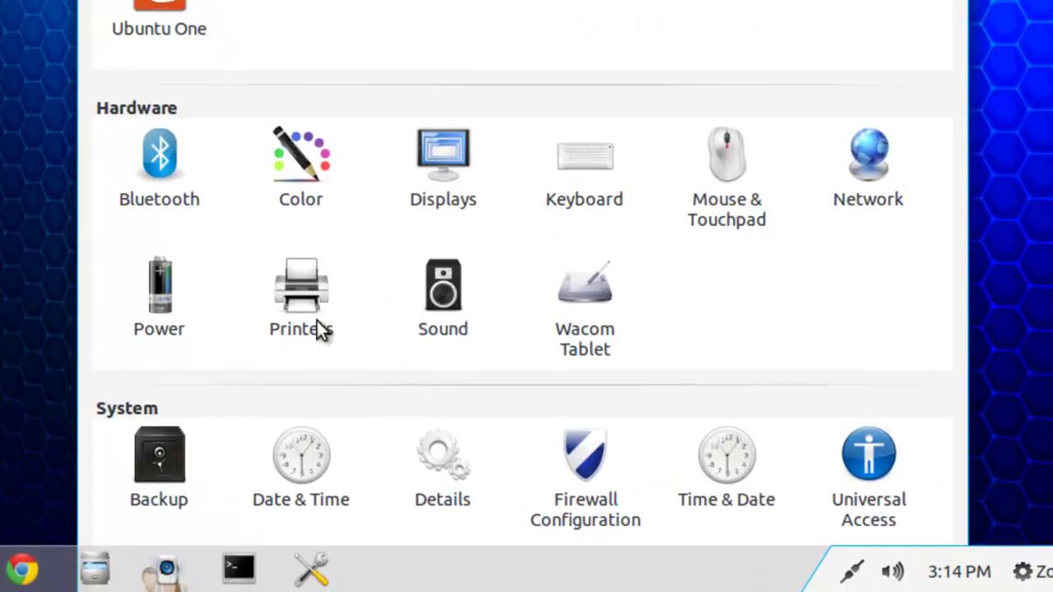
- Check Samsung-ML-2010 is ready as default on the Printers page, review its Options, then close
{"action": "left_click", "coordinate": [321, 329]}
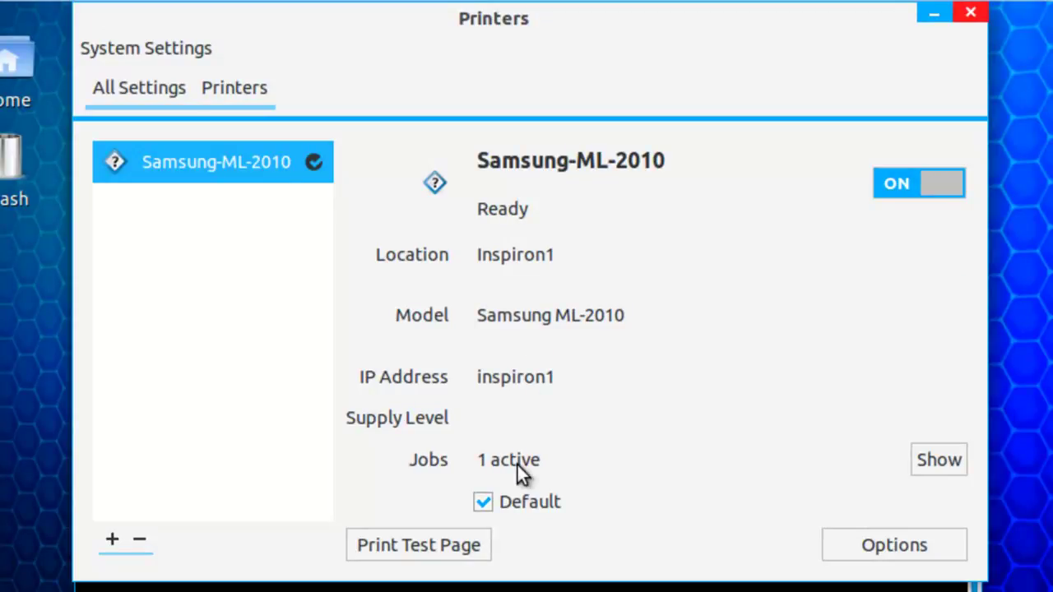
{"action": "left_click", "coordinate": [912, 544]}
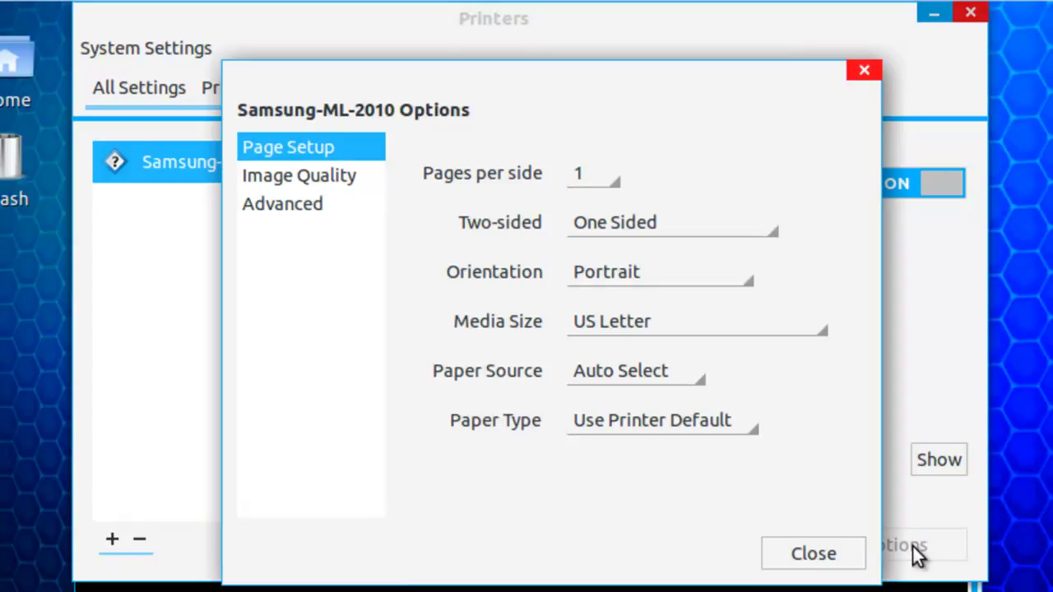
{"action": "left_click", "coordinate": [844, 552]}
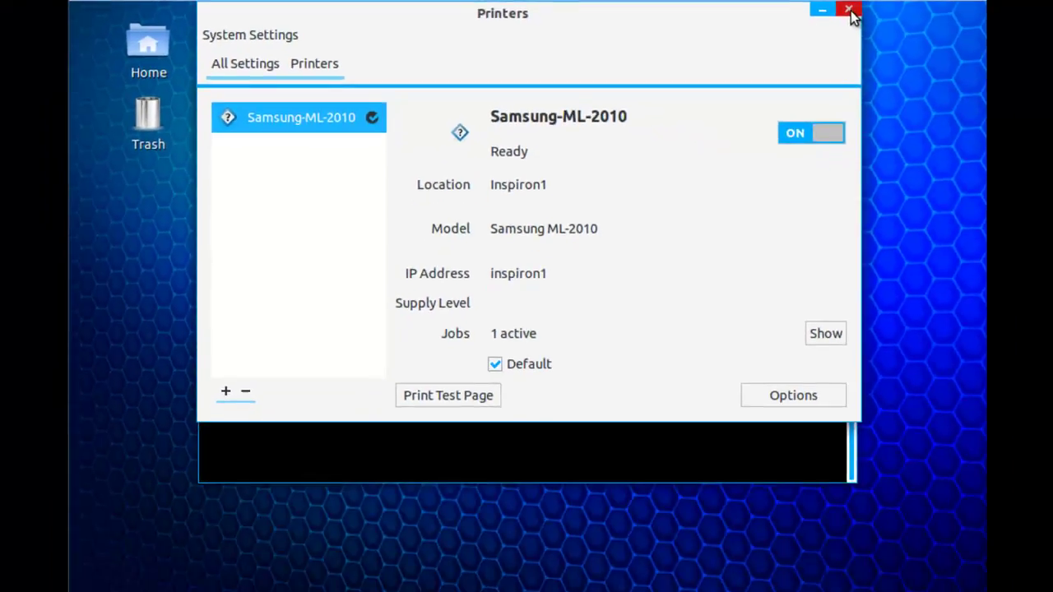
{"action": "left_click", "coordinate": [971, 12]}
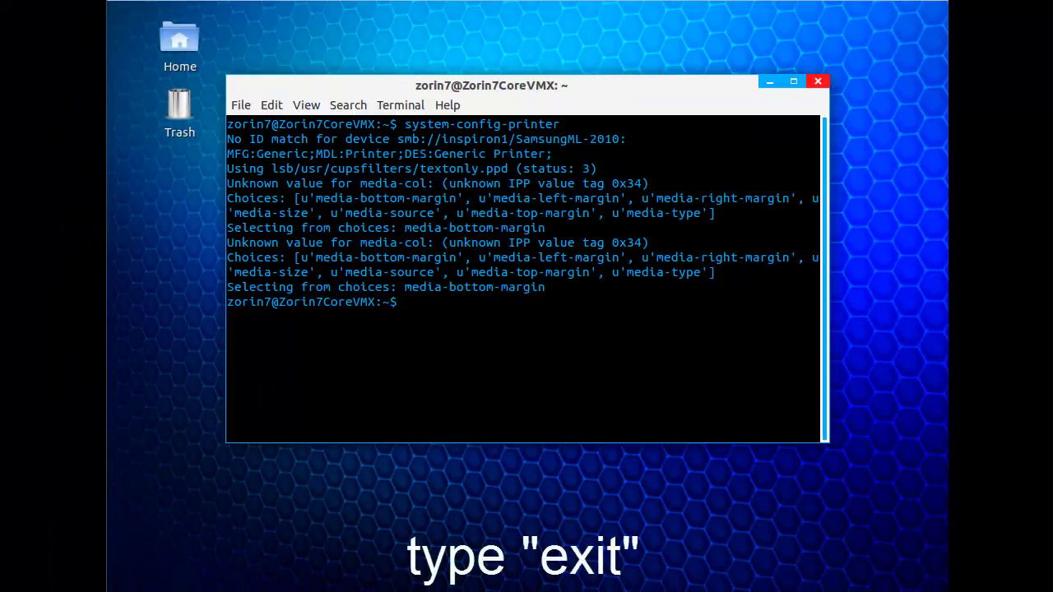
- Run 'exit' in the Terminal to close it
{"action": "type", "text": "exit"}
{"action": "key", "text": "Return"}
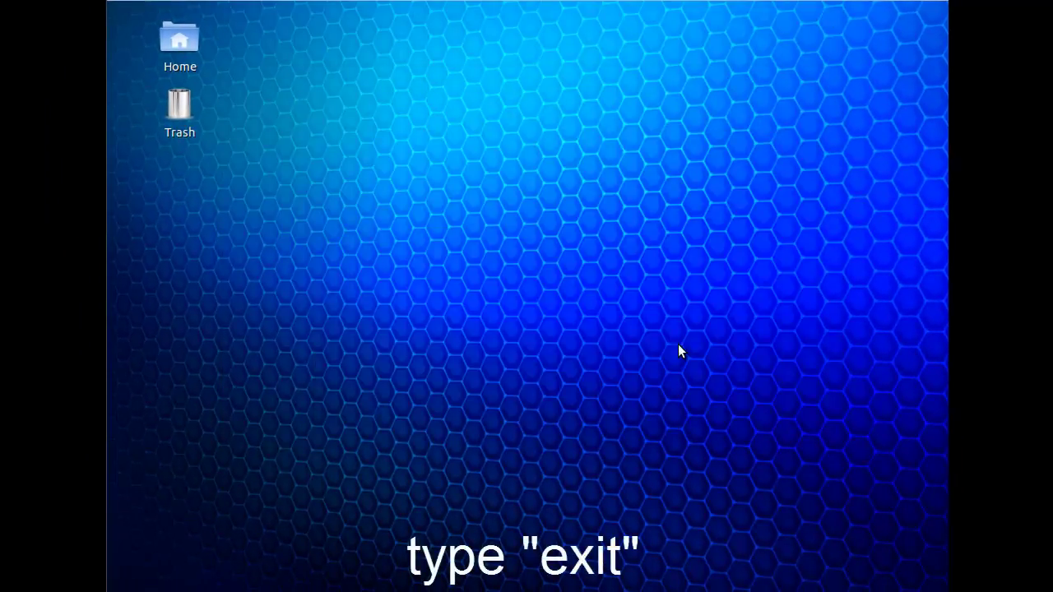